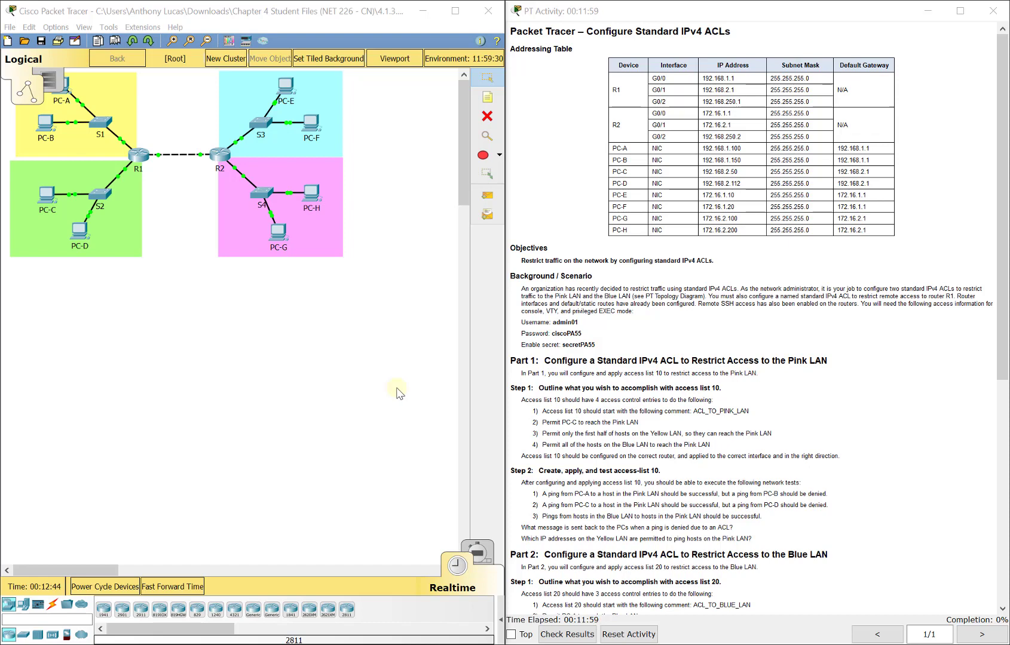
# Step: Add G0/0 and G0/1 text notes beside the routers' ports on the topology
pyautogui.click(56, 27)
pyautogui.click(83, 42)
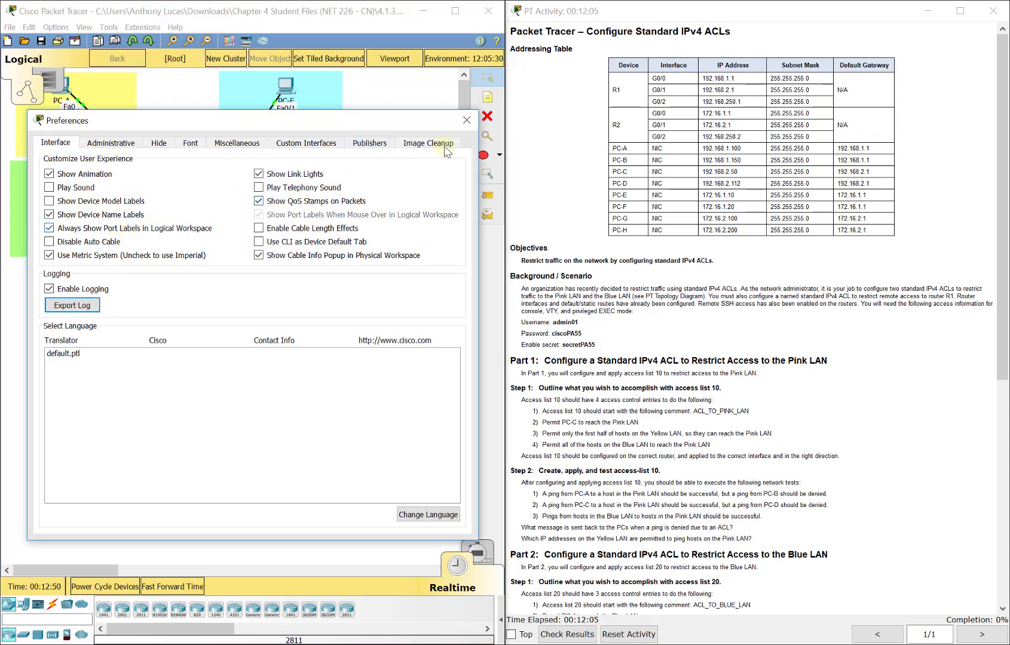
pyautogui.click(466, 120)
pyautogui.click(488, 99)
pyautogui.click(133, 135)
pyautogui.write('G0./')
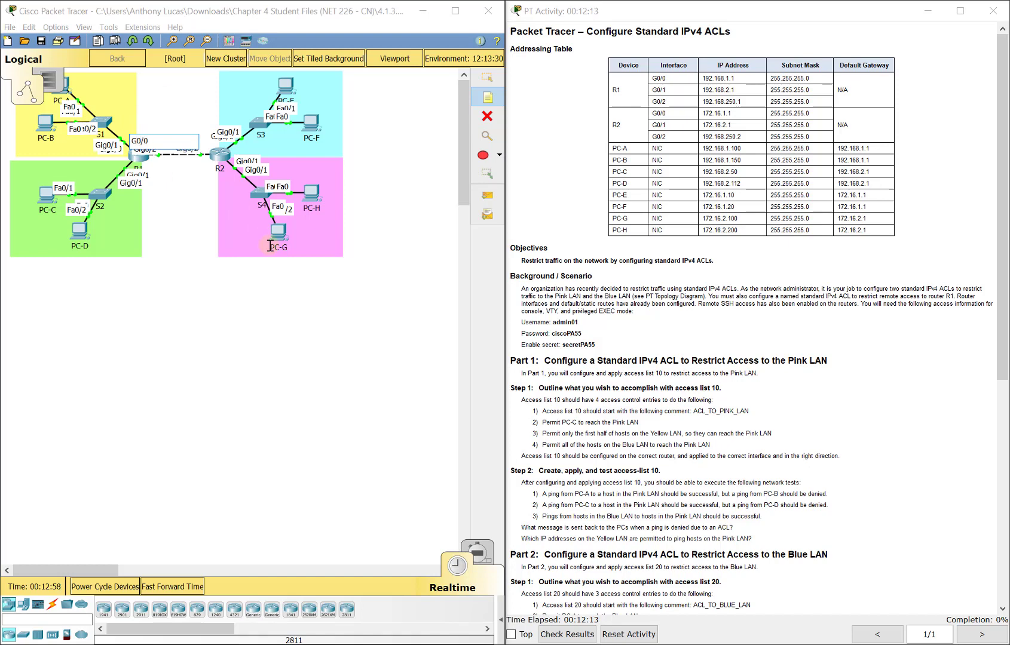
pyautogui.click(144, 179)
pyautogui.write('G0/1')
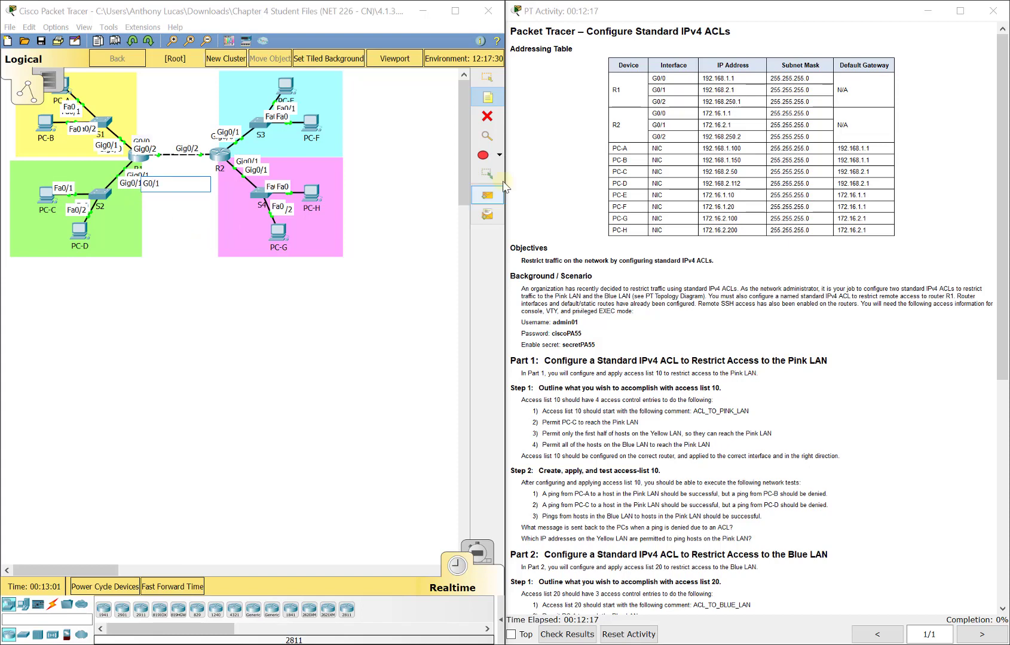
pyautogui.click(487, 77)
# Step: Turn off Always Show Port Labels in Preferences
pyautogui.click(56, 27)
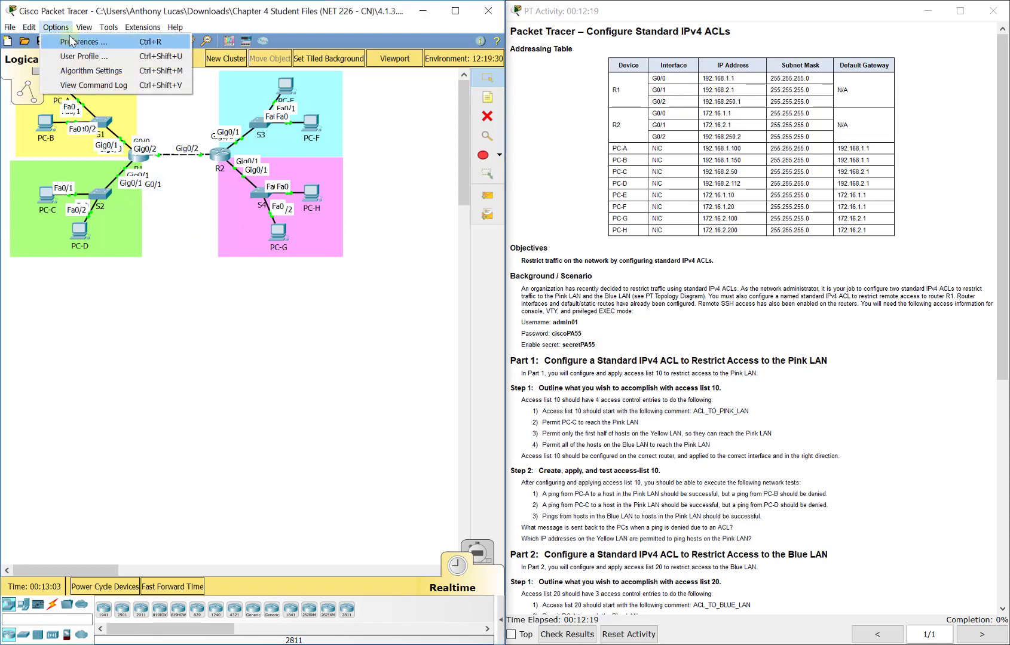
pyautogui.click(70, 41)
pyautogui.click(119, 228)
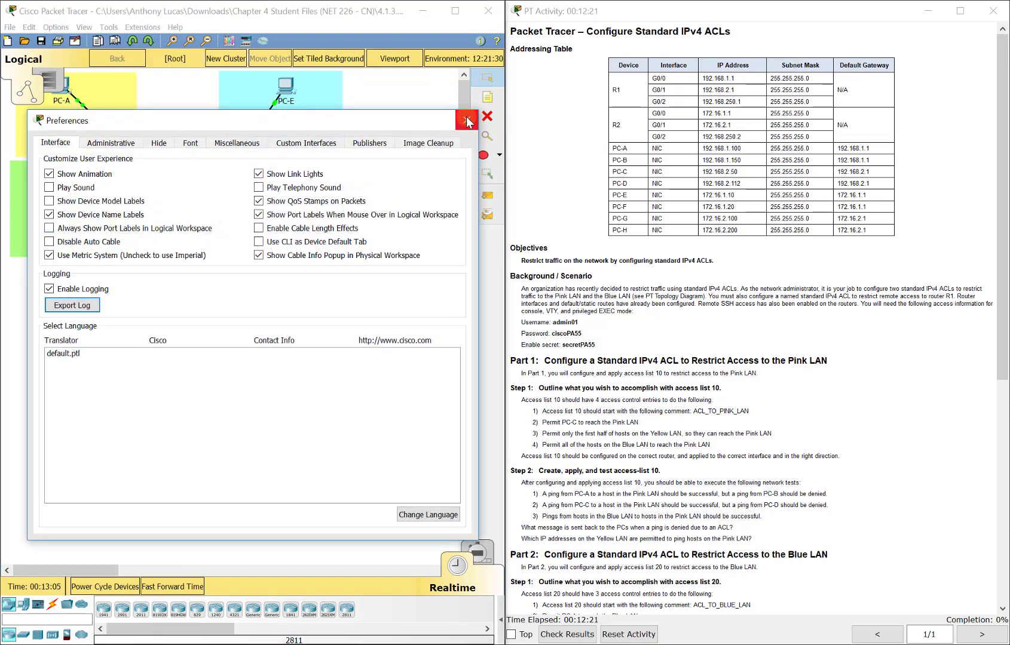
pyautogui.click(466, 121)
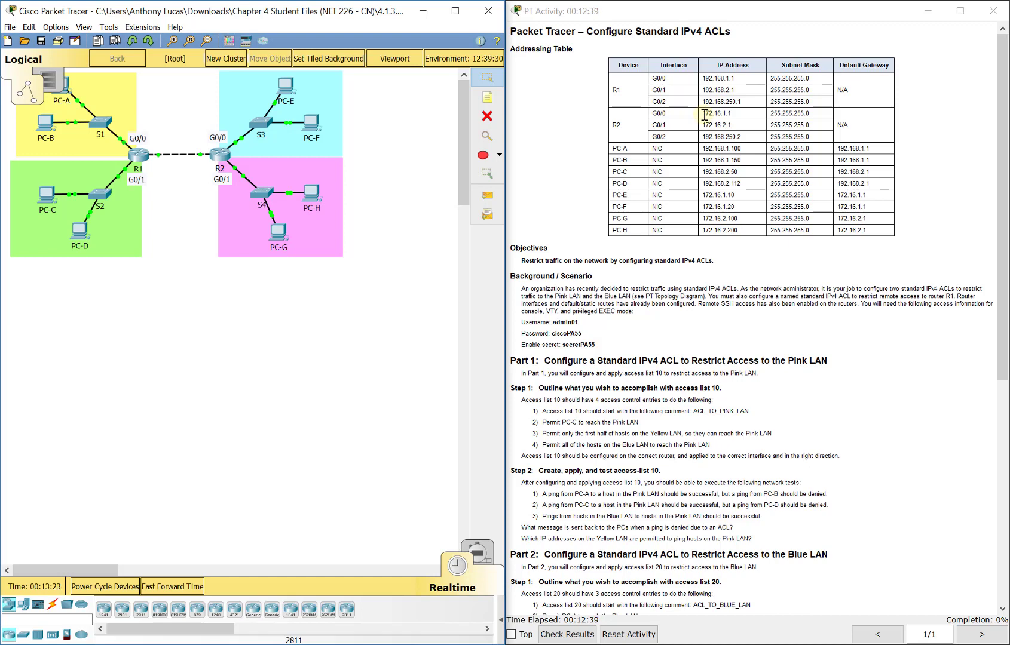
# Step: Open R1's CLI, log in with the admin credentials and enter privileged mode with enable
pyautogui.click(141, 155)
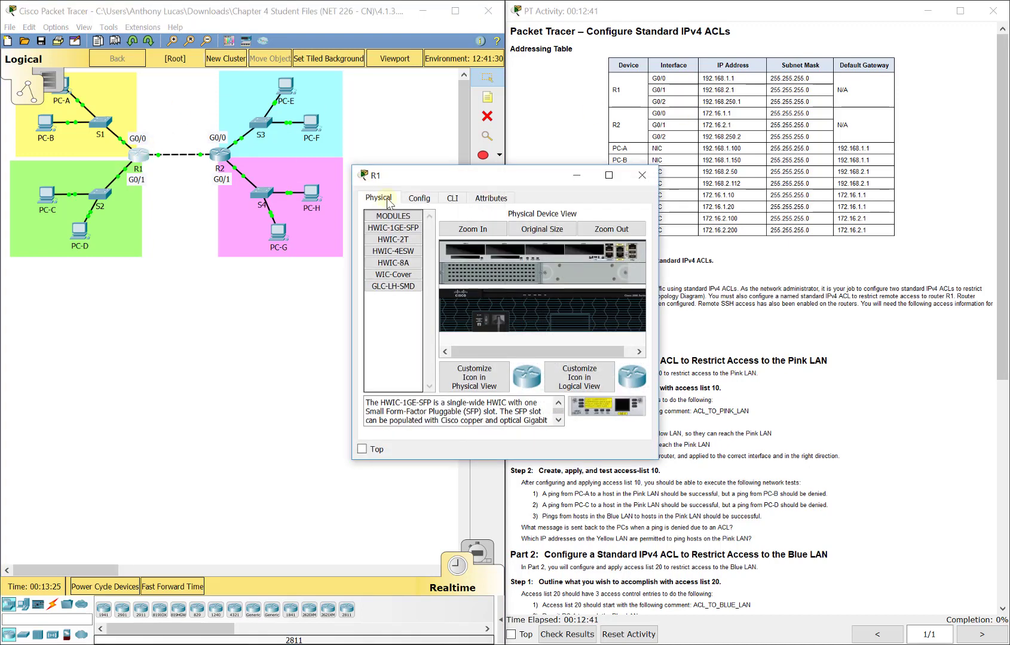
pyautogui.click(449, 200)
pyautogui.moveTo(353, 167); pyautogui.dragTo(175, 139)
pyautogui.press('Return')
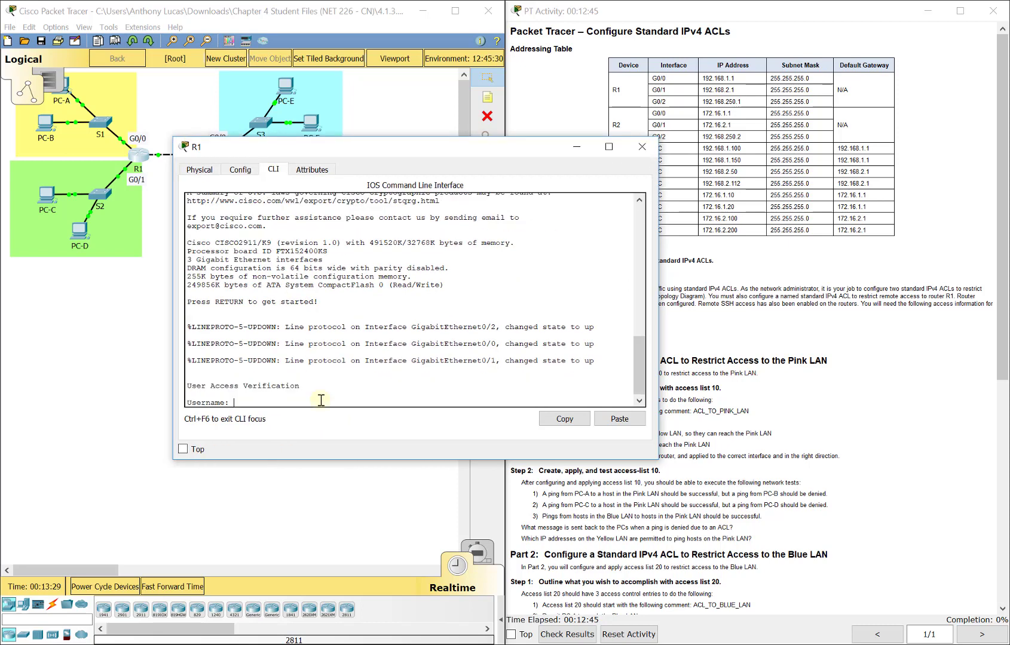
pyautogui.write('admin01')
pyautogui.press('Return')
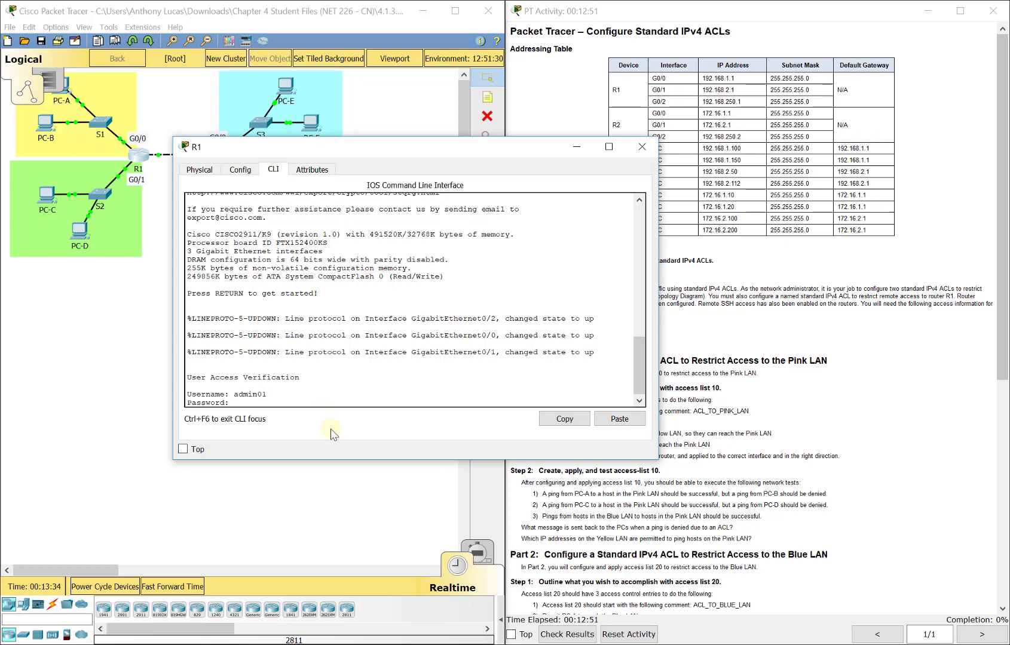
pyautogui.press('Return')
pyautogui.write('en')
pyautogui.press('Return')
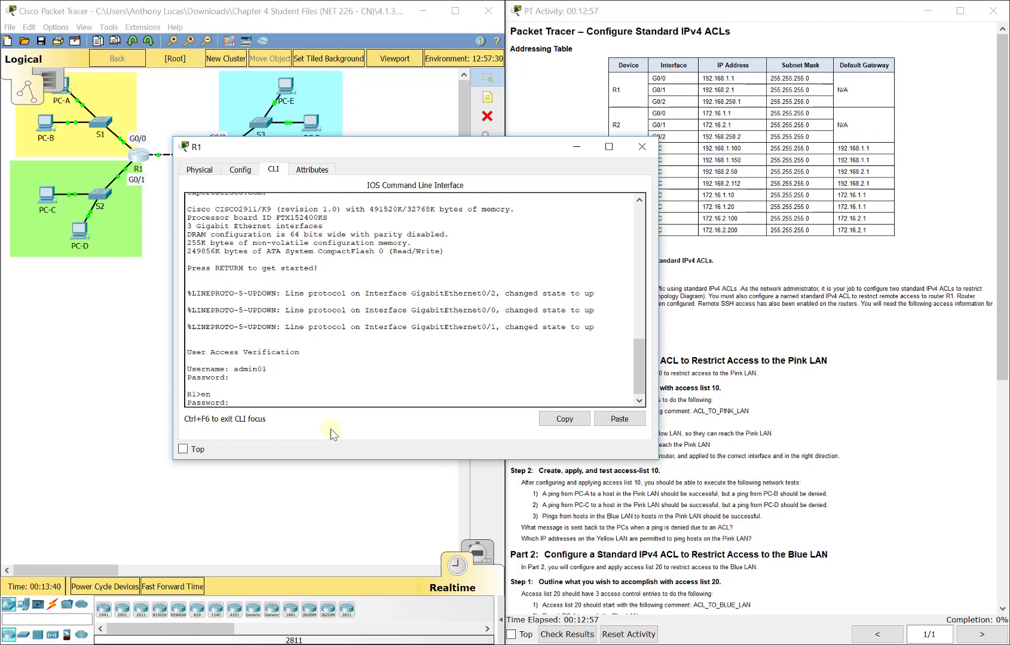
pyautogui.press('Return')
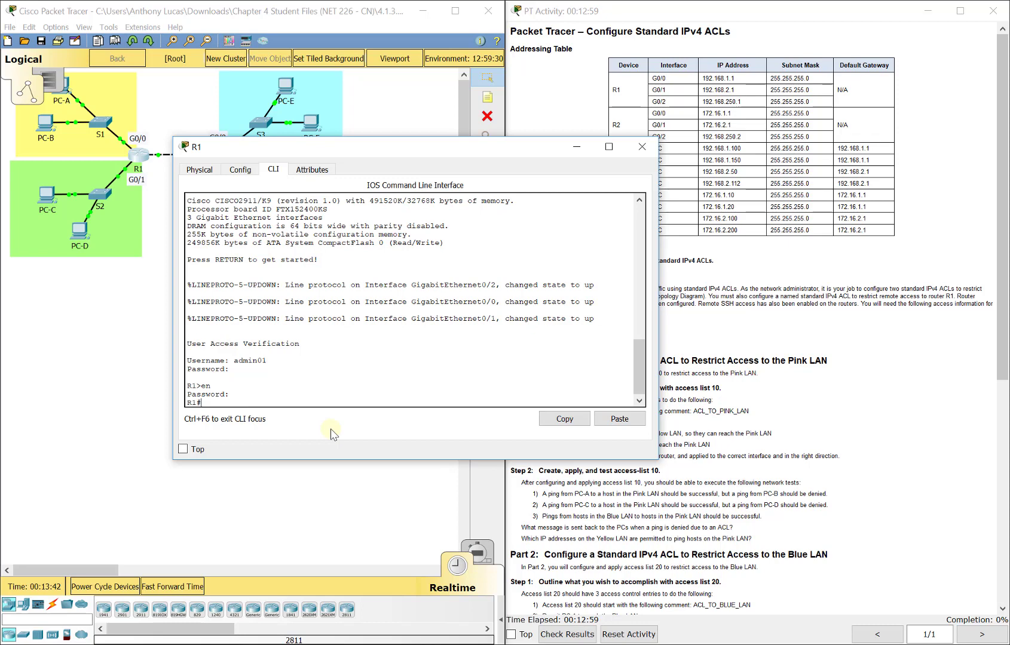
# Step: Run show ip route on R1 and highlight the 192.168.1.0/24 network
pyautogui.write('show ip route')
pyautogui.press('Return')
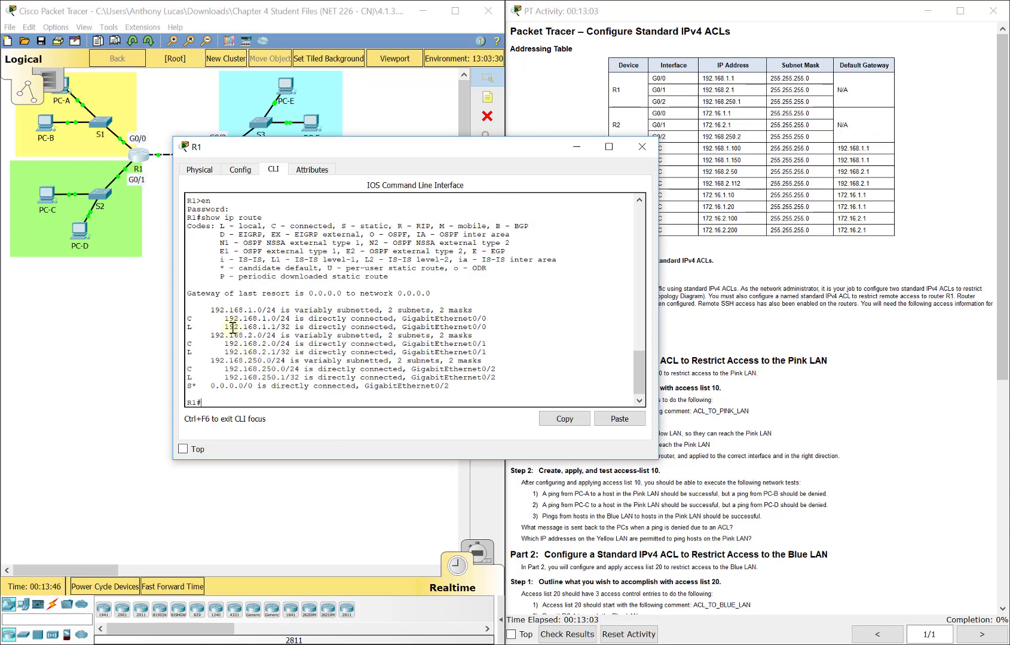
pyautogui.moveTo(224, 319); pyautogui.dragTo(488, 321)
# Step: Place notes '192.168.1.0 /24' in the yellow LAN and '192.168.2.0 /24' near PC-D
pyautogui.click(492, 103)
pyautogui.click(101, 85)
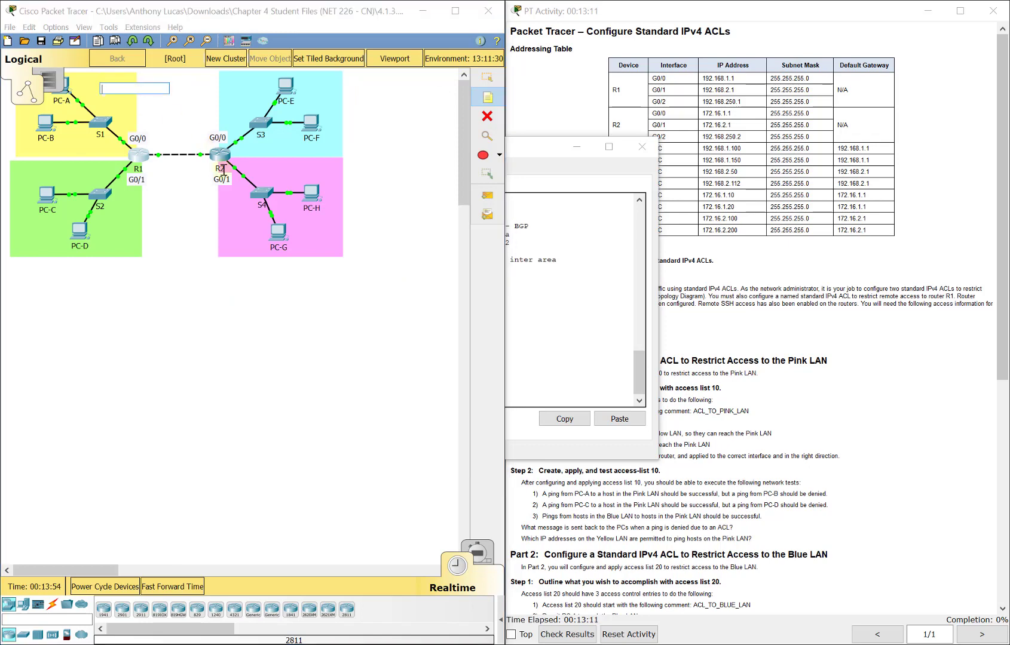
pyautogui.write('192.168.1.0 /24')
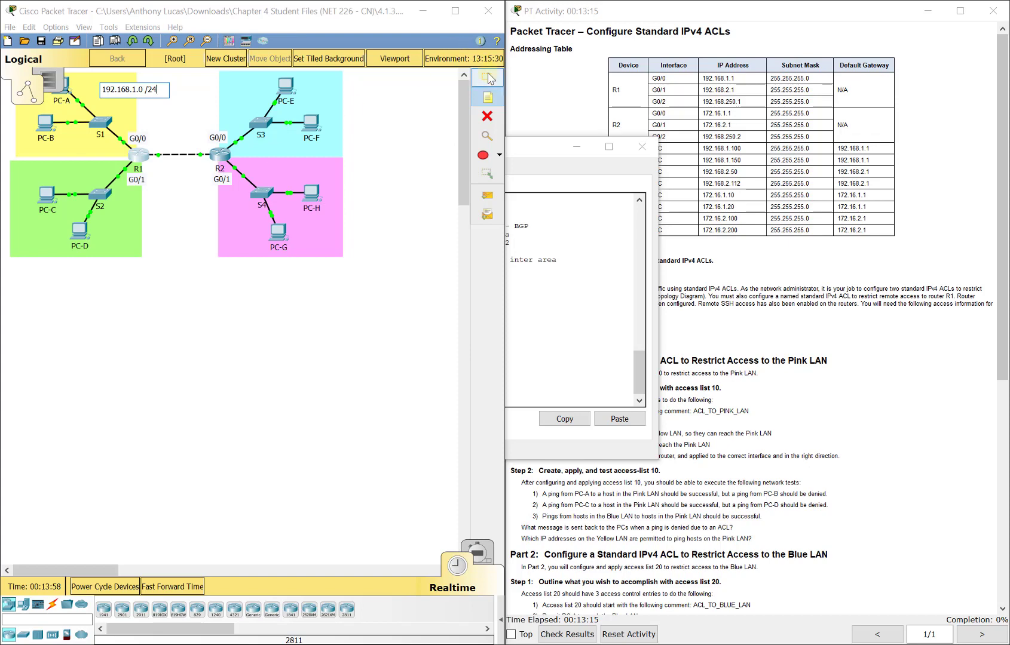
pyautogui.click(489, 78)
pyautogui.click(488, 97)
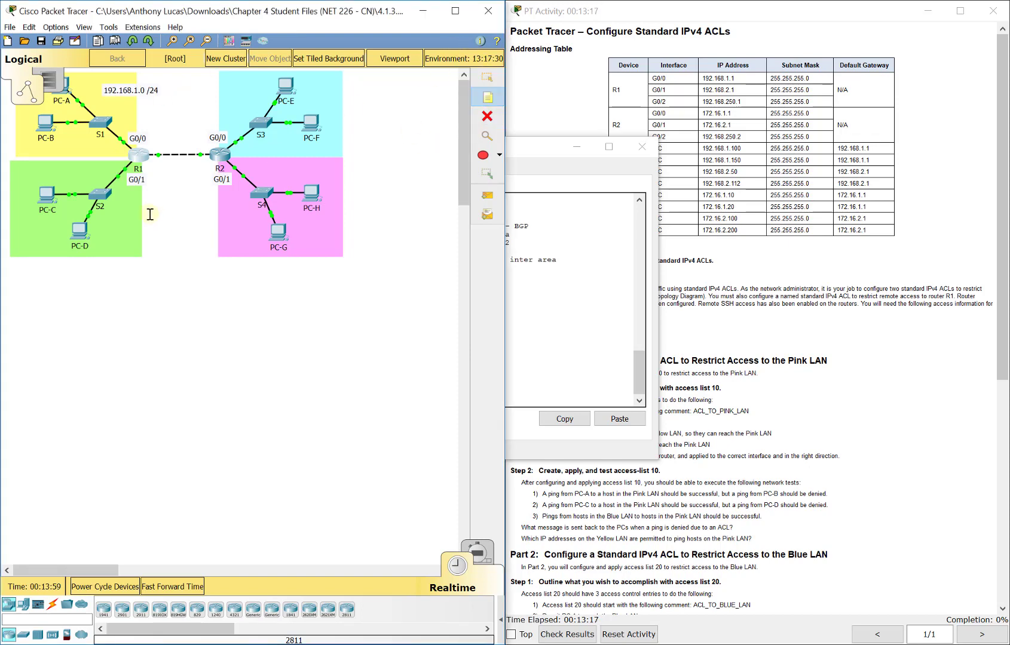
pyautogui.click(111, 221)
pyautogui.write('192.168.2.0 /24')
pyautogui.press('Escape')
# Step: Confirm the 192.168.2.0/24 route on R1, reposition both LAN notes, and start a blue-LAN note
pyautogui.click(581, 316)
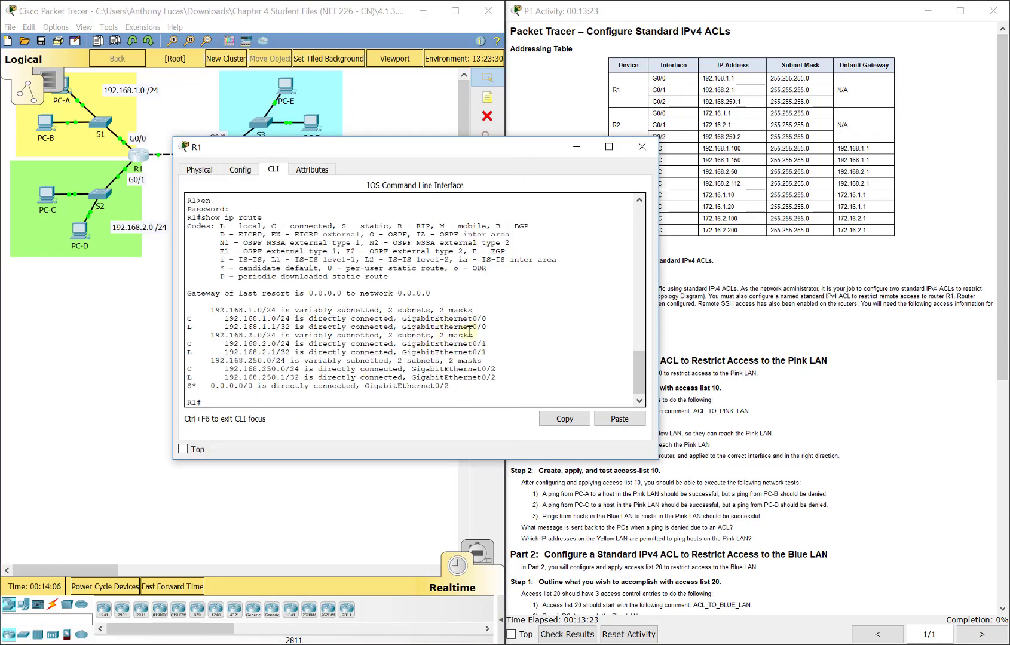
pyautogui.moveTo(487, 344); pyautogui.dragTo(227, 345)
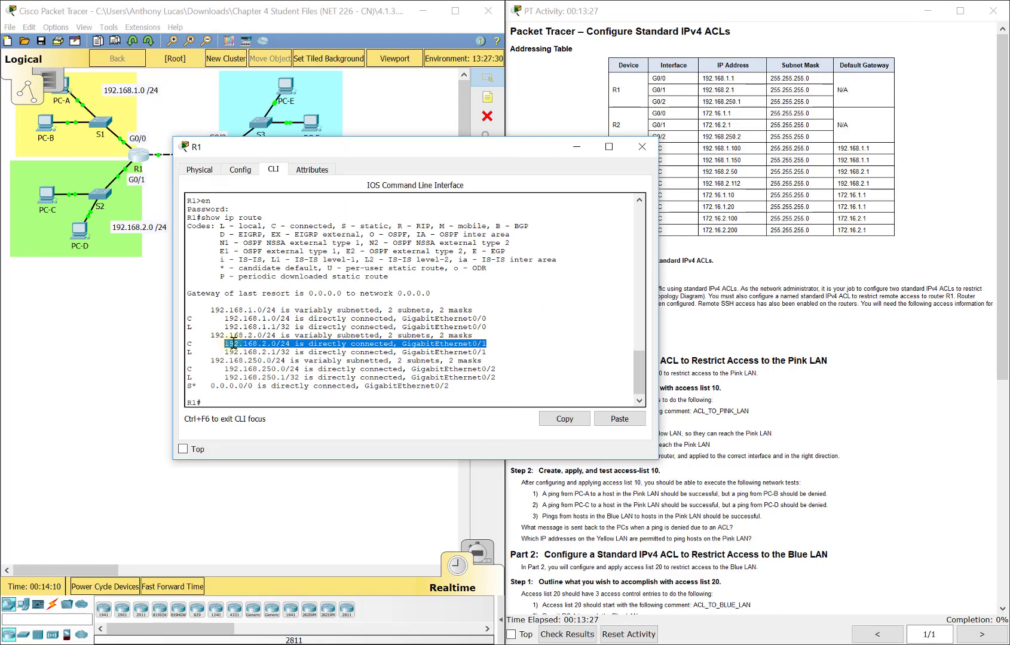
pyautogui.moveTo(430, 151); pyautogui.dragTo(587, 134)
pyautogui.moveTo(156, 228); pyautogui.dragTo(141, 248)
pyautogui.moveTo(138, 96); pyautogui.dragTo(117, 91)
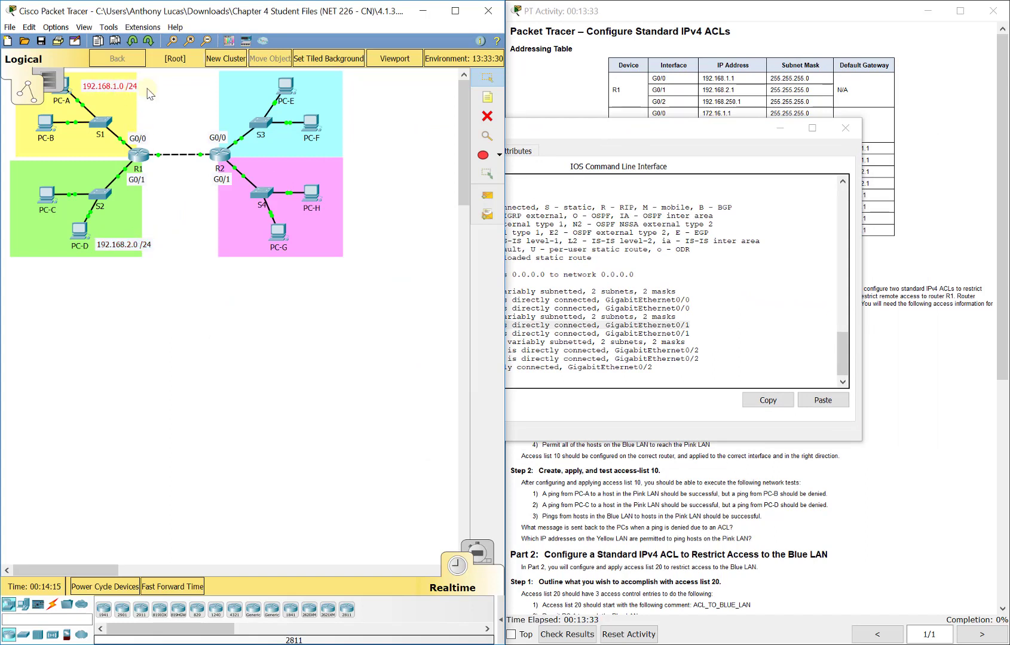
pyautogui.click(486, 96)
pyautogui.click(328, 87)
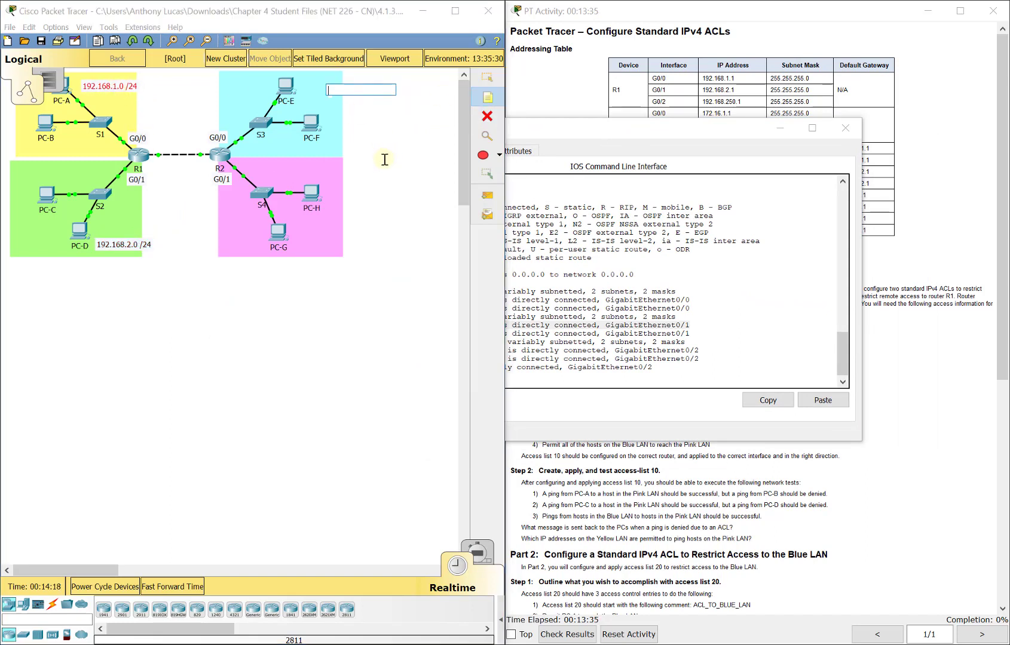
# Step: Open R2's CLI, log in with the admin credentials and enter privileged mode
pyautogui.click(487, 77)
pyautogui.click(227, 157)
pyautogui.click(453, 197)
pyautogui.moveTo(658, 189); pyautogui.dragTo(821, 190)
pyautogui.press('Return')
pyautogui.write('admin01')
pyautogui.press('Return')
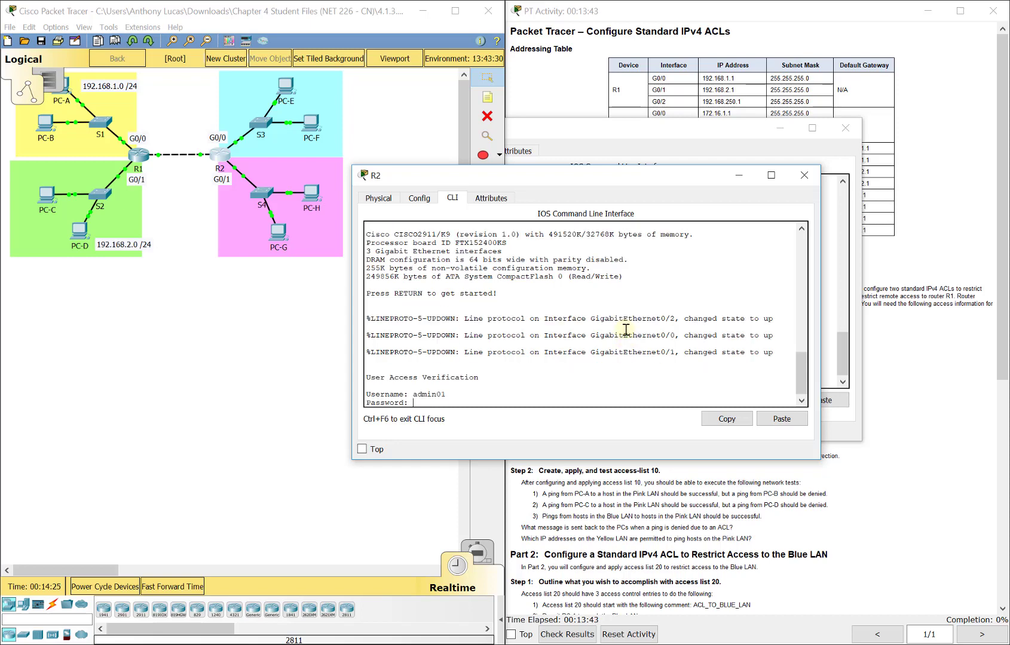
pyautogui.press('Return')
pyautogui.write('en')
pyautogui.press('Return')
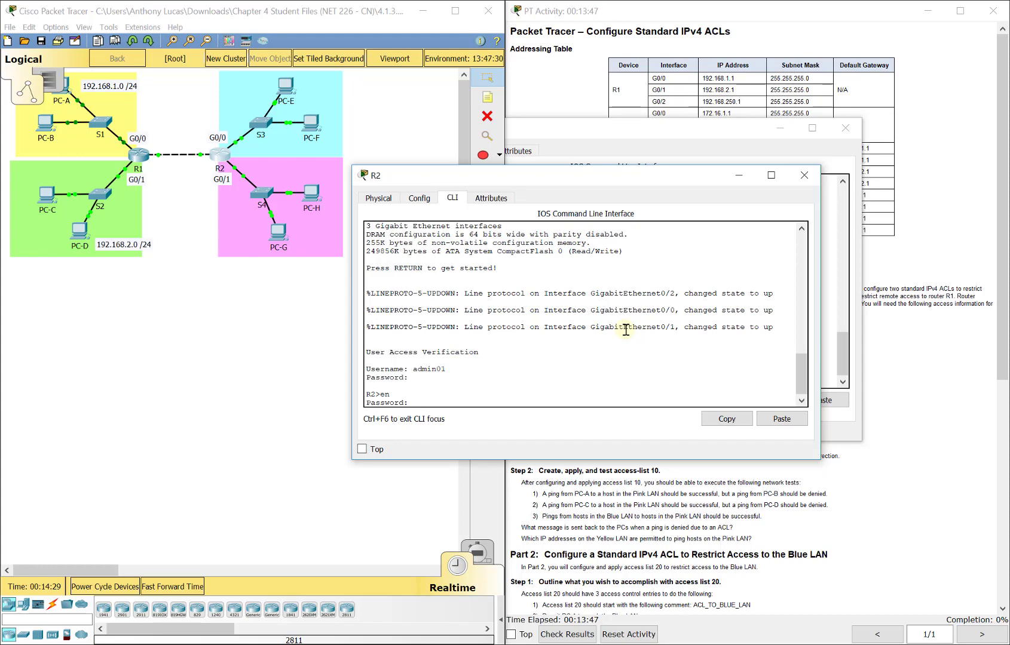
pyautogui.press('Return')
# Step: Run show ip route on R2 and highlight the 172.16.1.0/24 route
pyautogui.write('show uip')
pyautogui.press('BackSpace')
pyautogui.write('ip route')
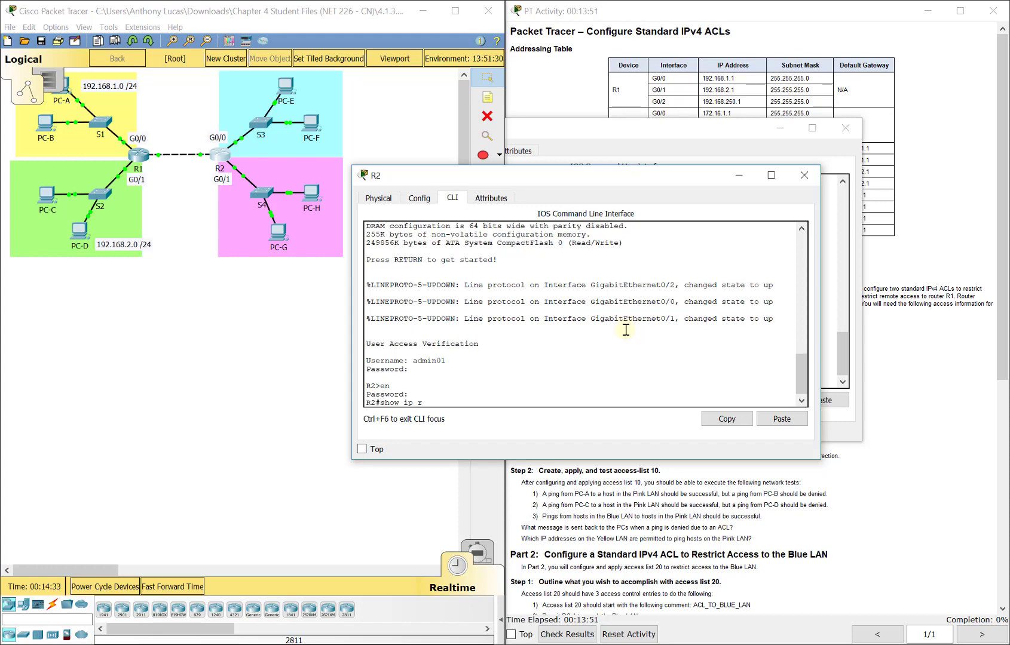
pyautogui.press('Return')
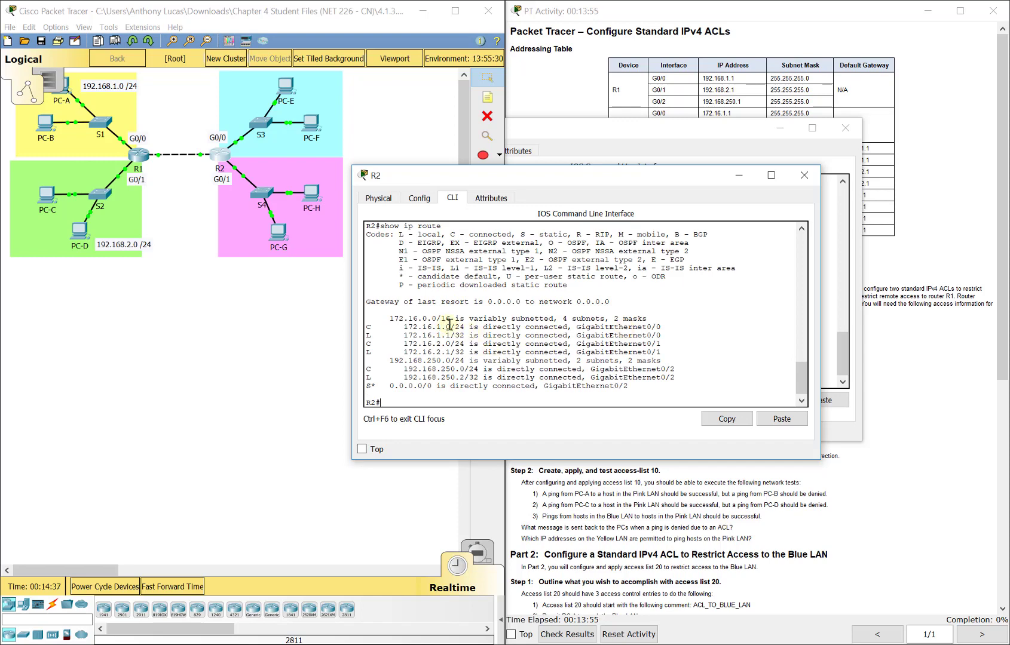
pyautogui.moveTo(706, 327); pyautogui.dragTo(405, 327)
# Step: Add a '172.16.1.0 /24' note in the blue LAN and a copied '172.16.2.0 /24' note in the pink LAN
pyautogui.click(488, 97)
pyautogui.click(315, 80)
pyautogui.write('172.16.1.0')
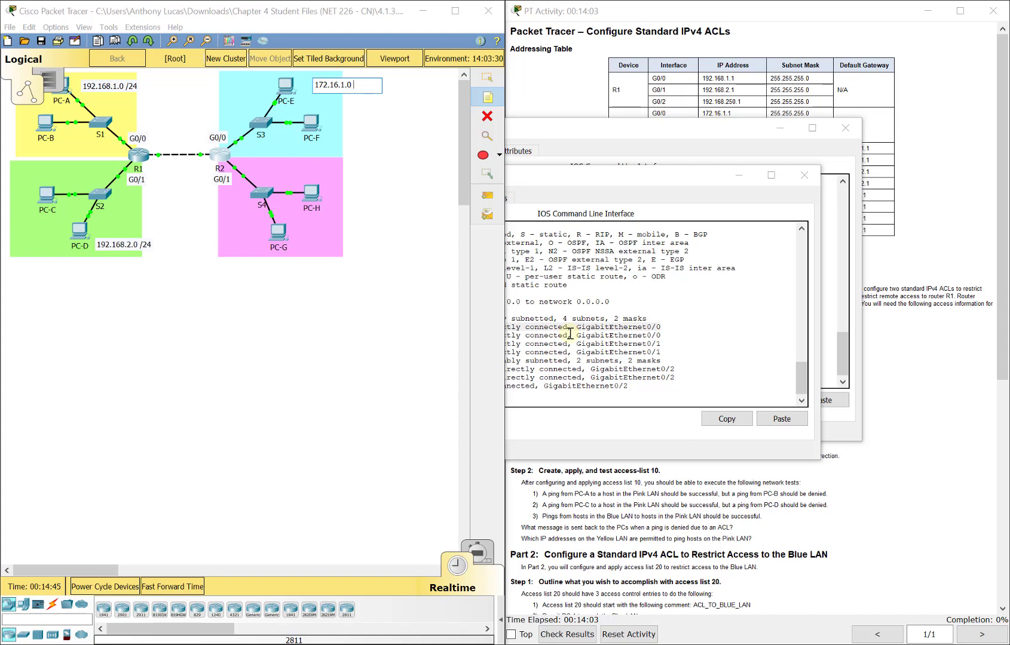
pyautogui.write(' /24')
pyautogui.click(345, 185)
pyautogui.hotkey('ctrl', 'v')
pyautogui.moveTo(349, 176); pyautogui.dragTo(333, 239)
pyautogui.doubleClick(333, 239)
pyautogui.press('Delete')
pyautogui.write('2')
# Step: Check the 172.16.2.0/24 route on R2, then minimize both device windows
pyautogui.click(696, 366)
pyautogui.moveTo(662, 344); pyautogui.dragTo(403, 344)
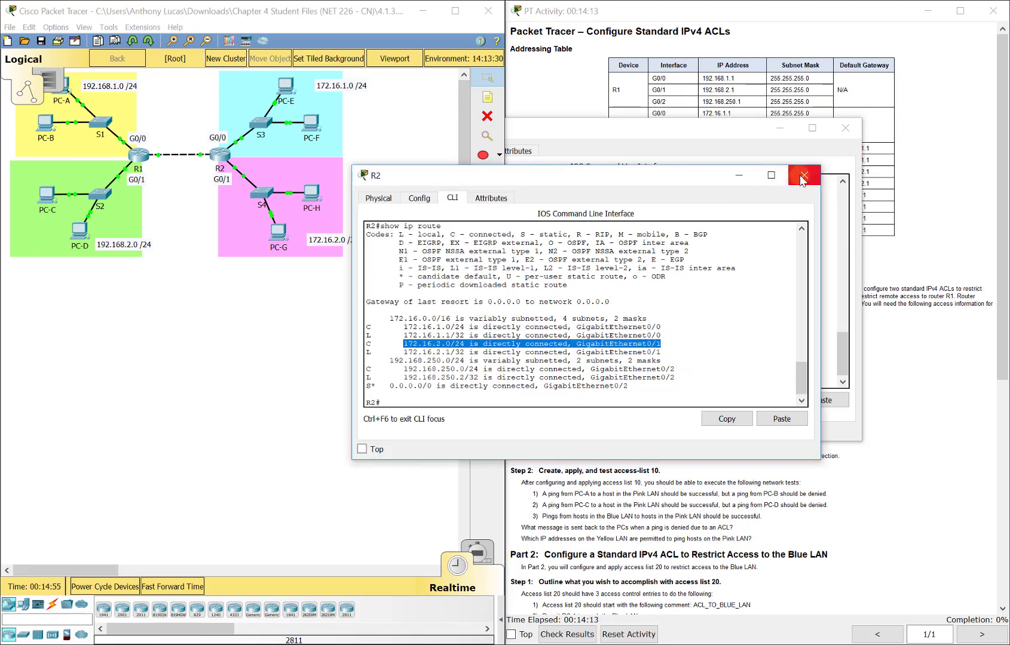
pyautogui.click(456, 405)
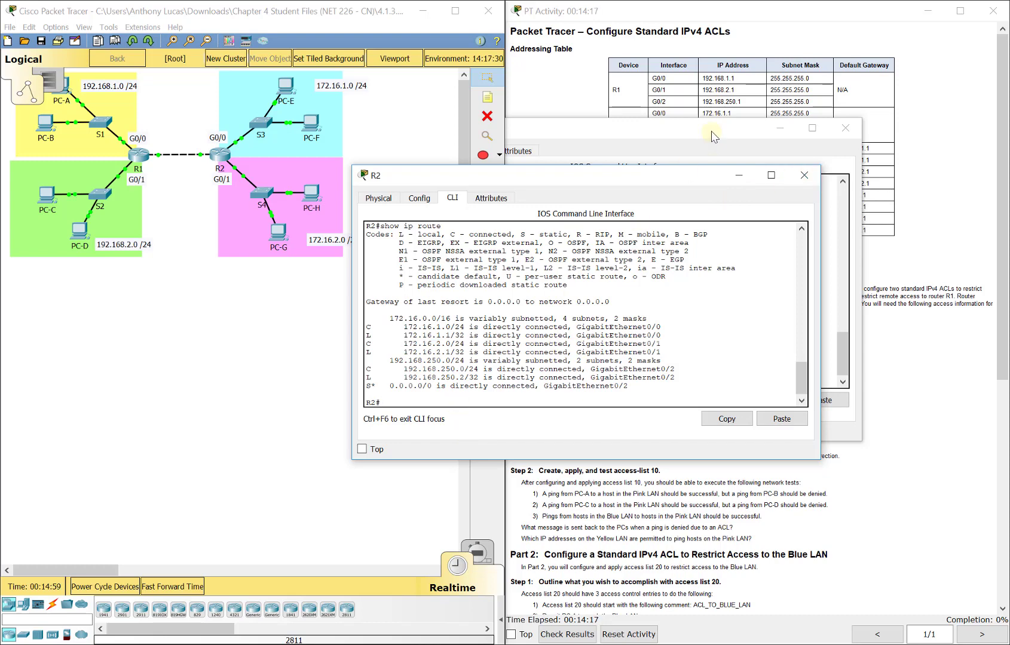
pyautogui.click(780, 128)
pyautogui.click(738, 175)
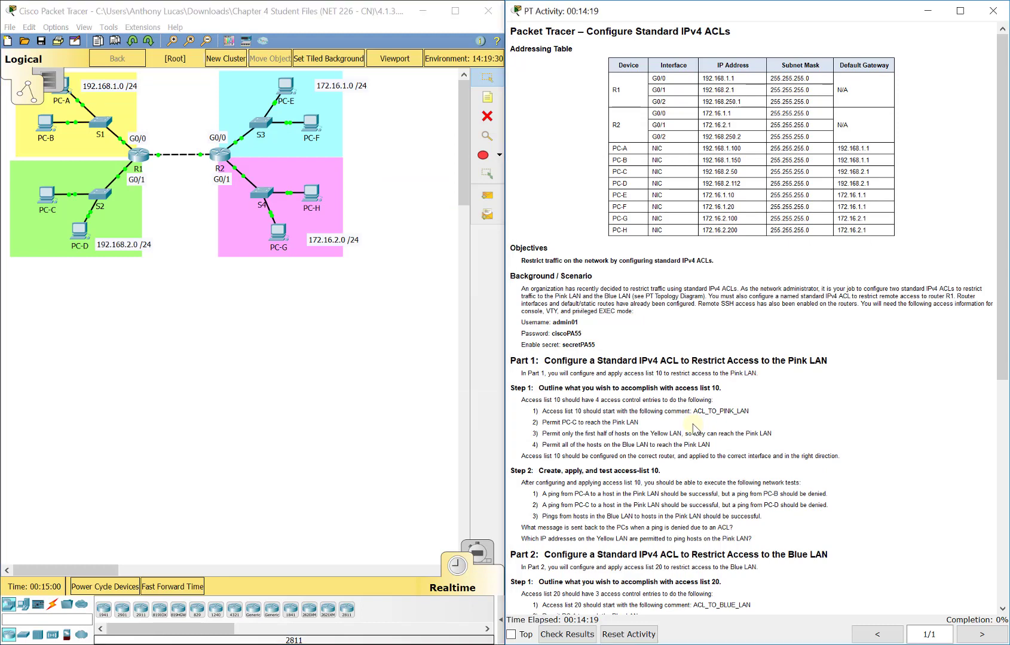
# Step: Scroll the instructions to Part 3, select the pink LAN devices, and reopen R2's CLI
pyautogui.scroll(-5, 694, 428)
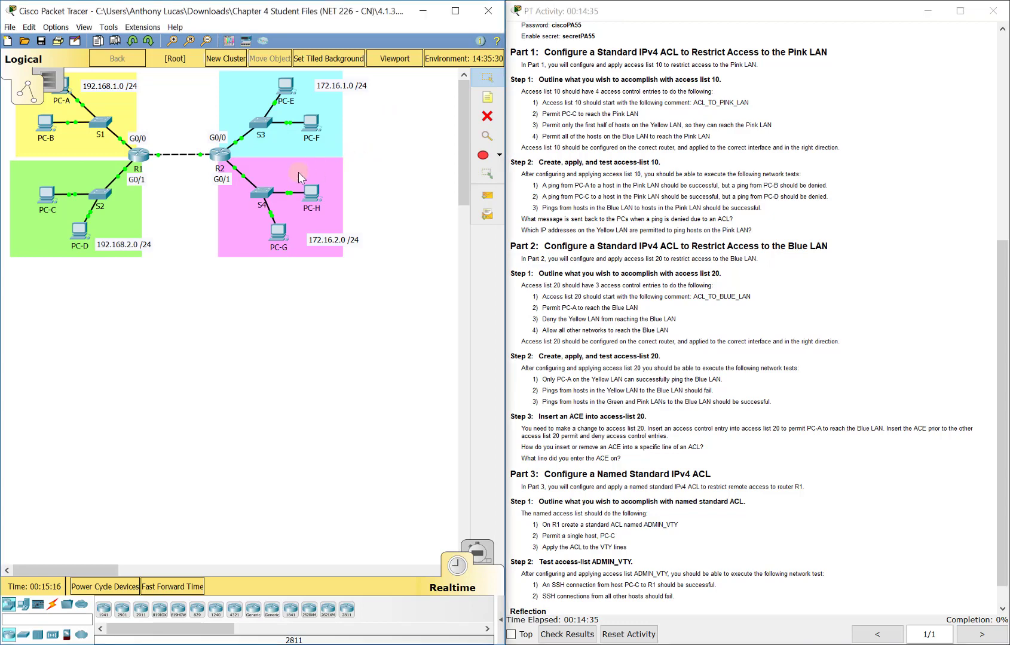
pyautogui.moveTo(365, 159)
pyautogui.mouseDown()
pyautogui.moveTo(211, 207)
pyautogui.moveTo(222, 273)
pyautogui.mouseUp()
pyautogui.click(220, 155)
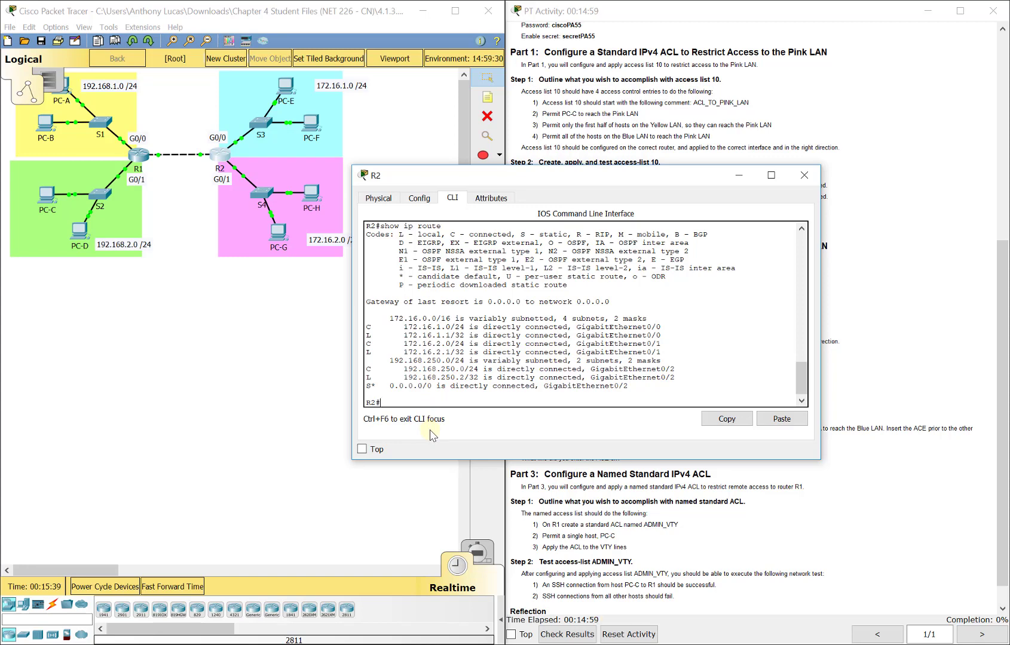
# Step: In global config on R2, add 'access-list 10 remark ACL_TO_PINK_LAN'
pyautogui.write('config t')
pyautogui.press('Return')
pyautogui.moveTo(596, 182); pyautogui.dragTo(633, 177)
pyautogui.click(583, 385)
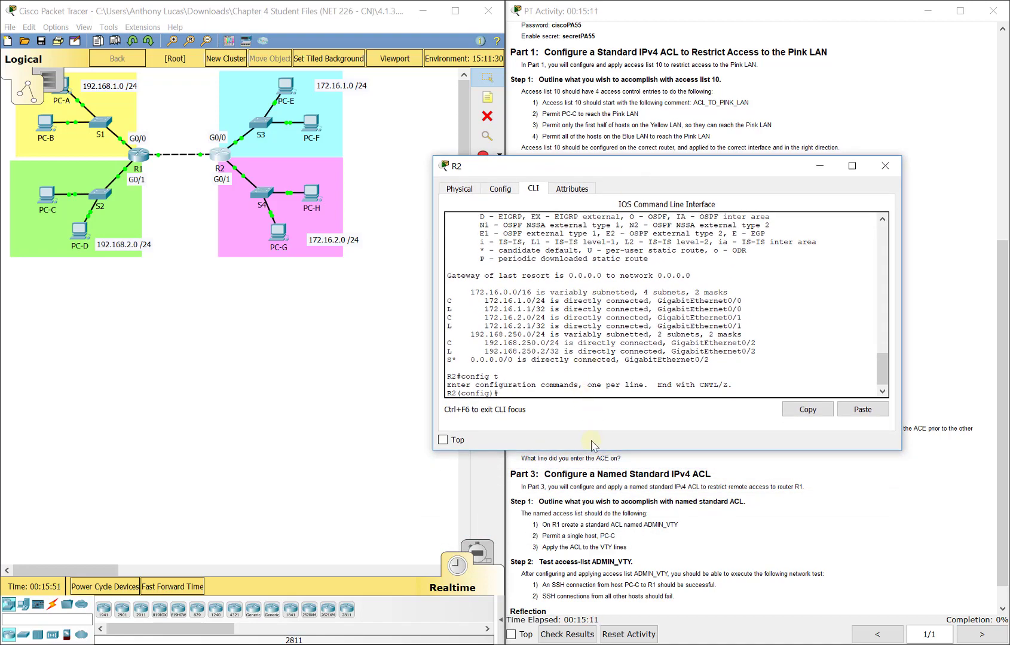
pyautogui.moveTo(432, 373); pyautogui.dragTo(370, 382)
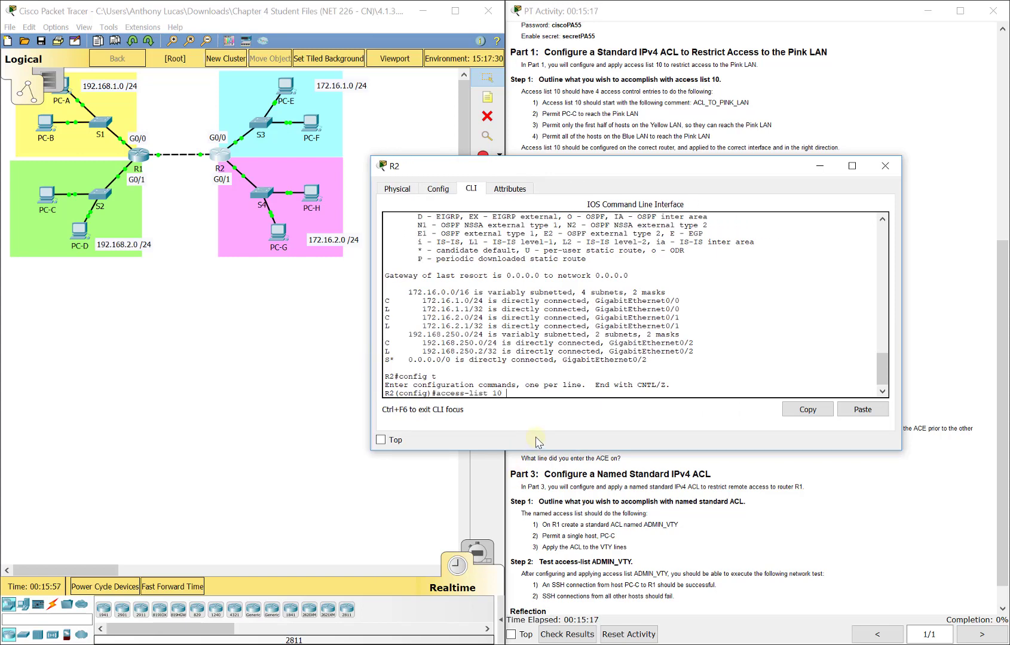
pyautogui.write('?')
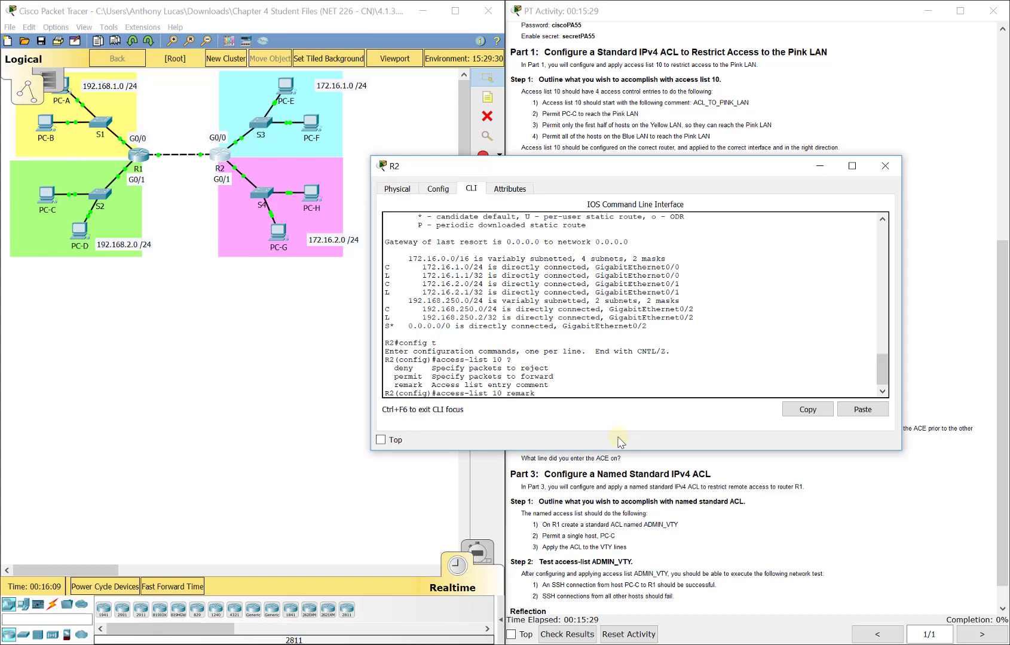
pyautogui.write('O_PINK_LAN')
pyautogui.press('Return')
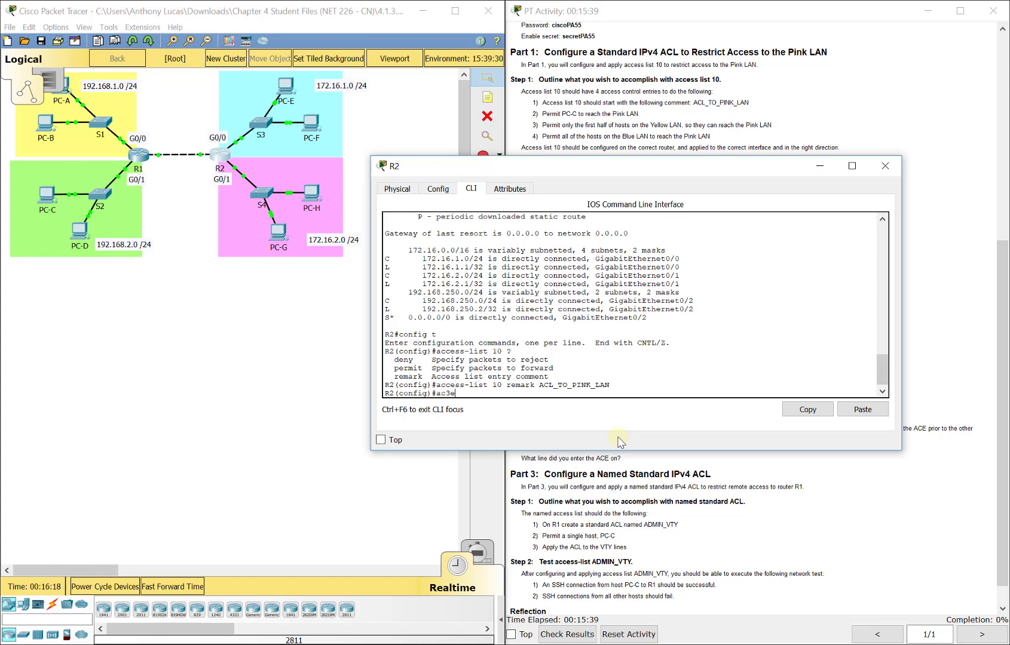
# Step: Start an access-list 10 permit entry and review the source-address help options
pyautogui.press('BackSpace')
pyautogui.press('BackSpace')
pyautogui.write('cess-list 10-')
pyautogui.write('permit ?')
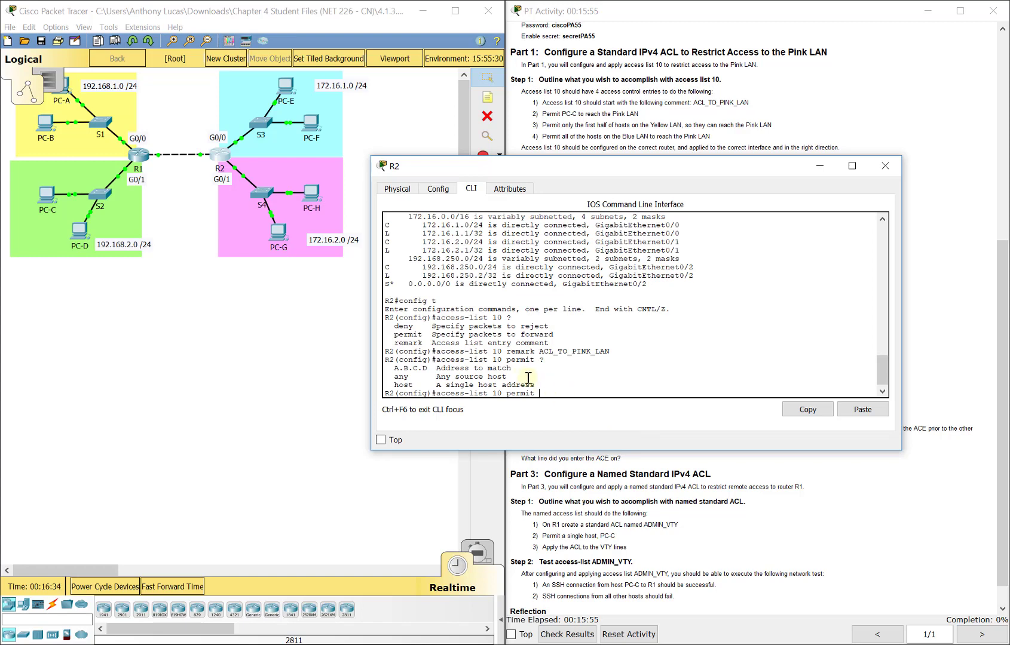
pyautogui.moveTo(514, 368); pyautogui.dragTo(386, 359)
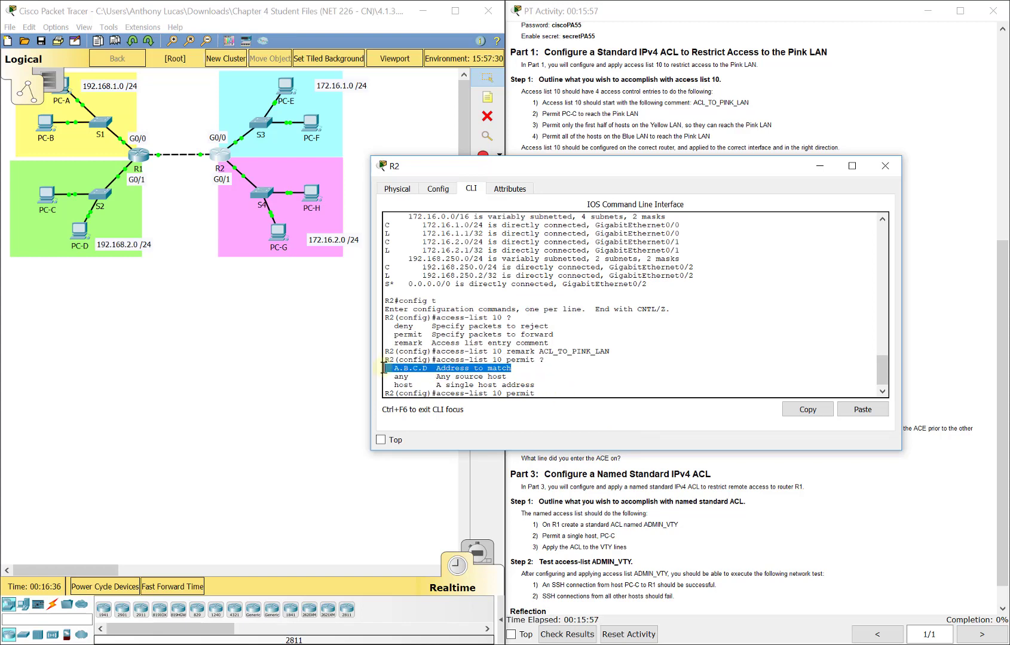
pyautogui.click(486, 378)
pyautogui.moveTo(487, 378); pyautogui.dragTo(394, 371)
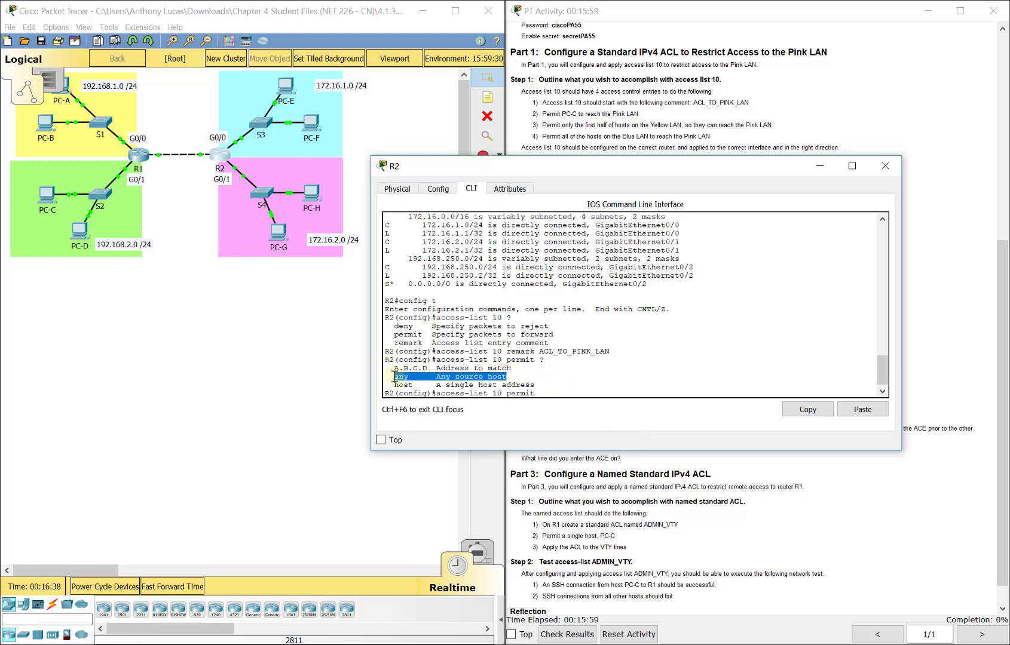
pyautogui.moveTo(483, 384); pyautogui.dragTo(543, 388)
pyautogui.moveTo(419, 385); pyautogui.dragTo(385, 385)
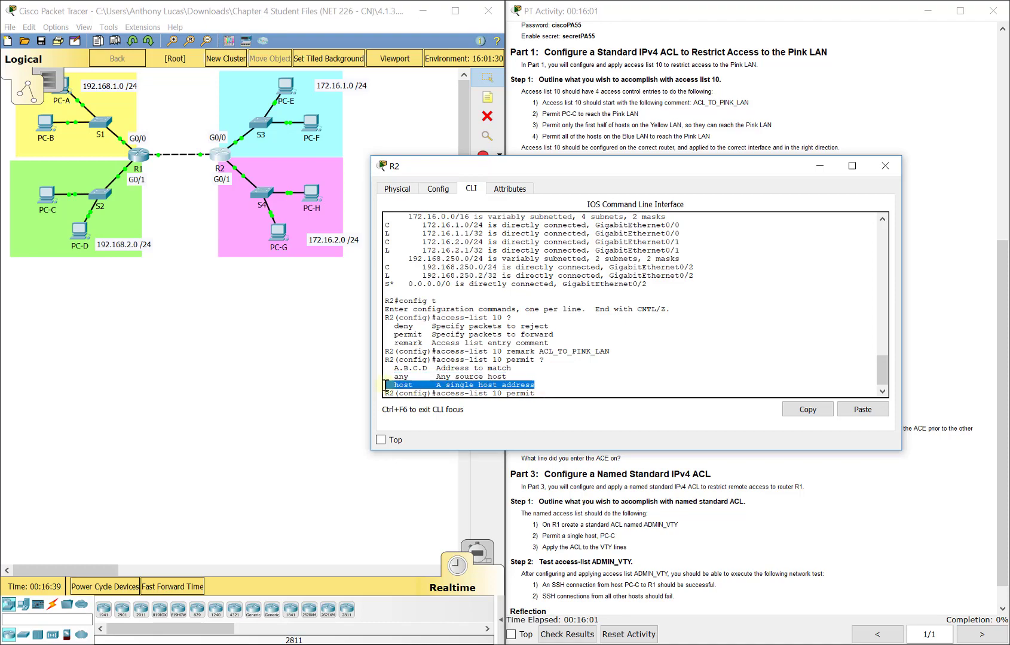
pyautogui.click(557, 395)
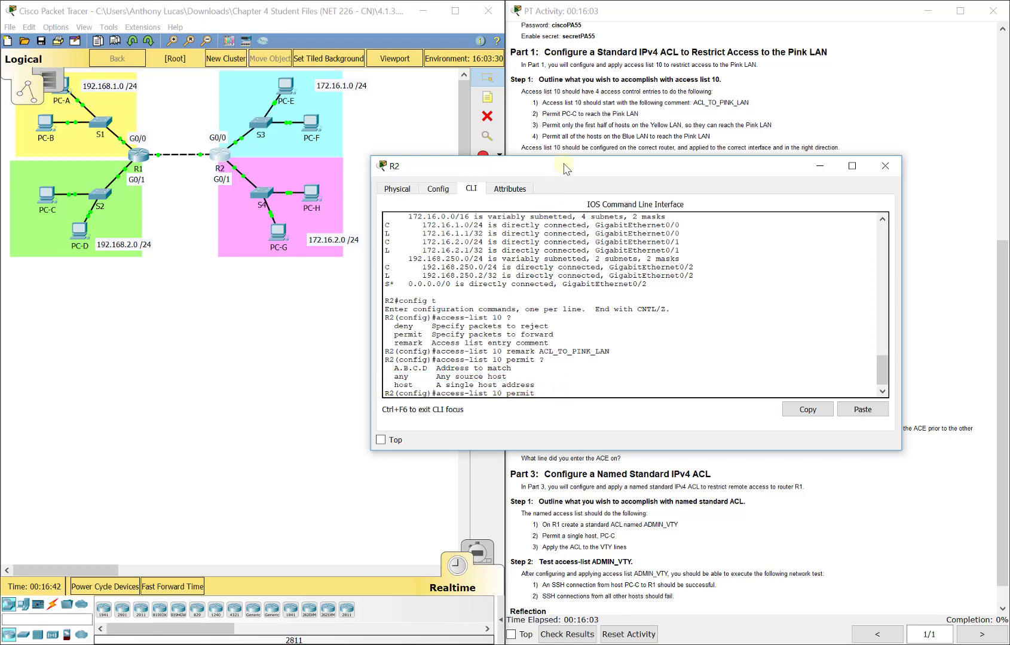
# Step: Check PC-C's address in the instructions and complete 'access-list 10 permit 192.168.2.50'
pyautogui.moveTo(565, 167); pyautogui.dragTo(554, 195)
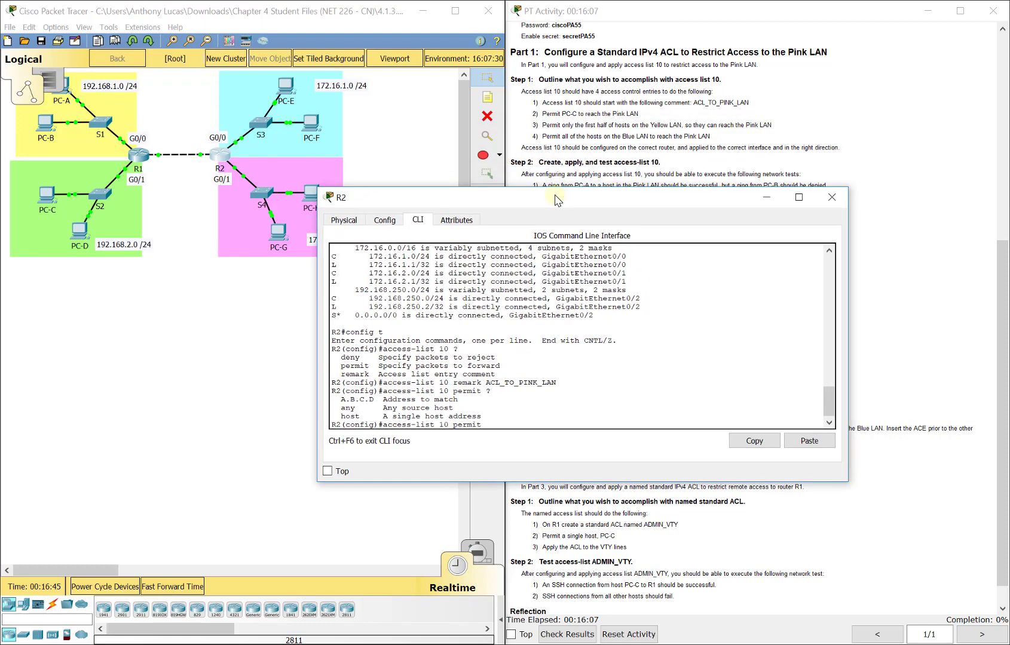
pyautogui.click(662, 141)
pyautogui.scroll(3, 671, 213)
pyautogui.scroll(2, 671, 212)
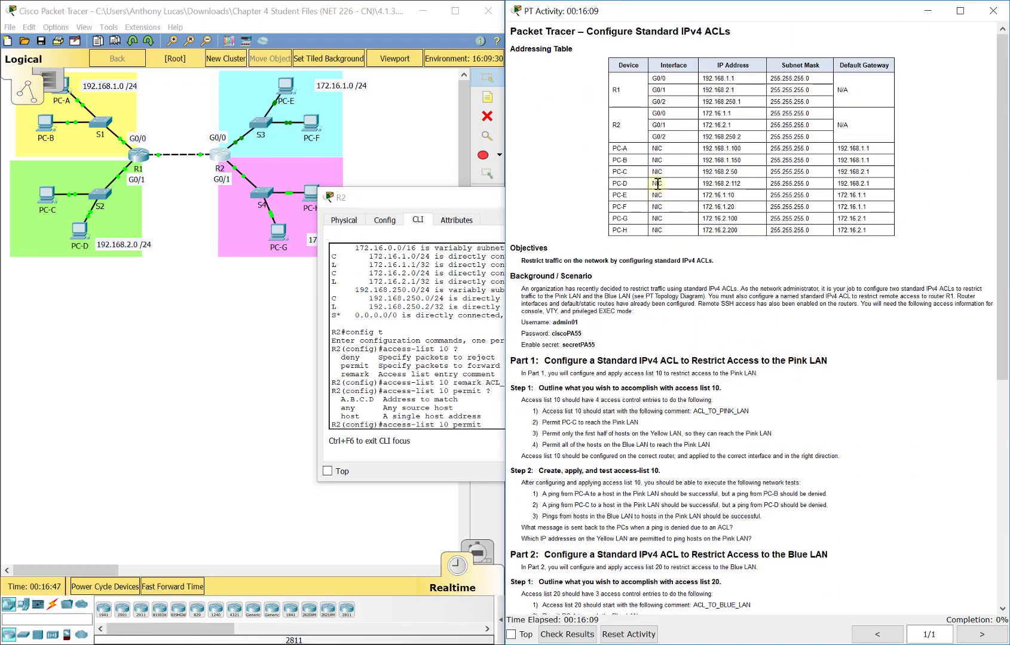
pyautogui.moveTo(740, 172); pyautogui.dragTo(702, 171)
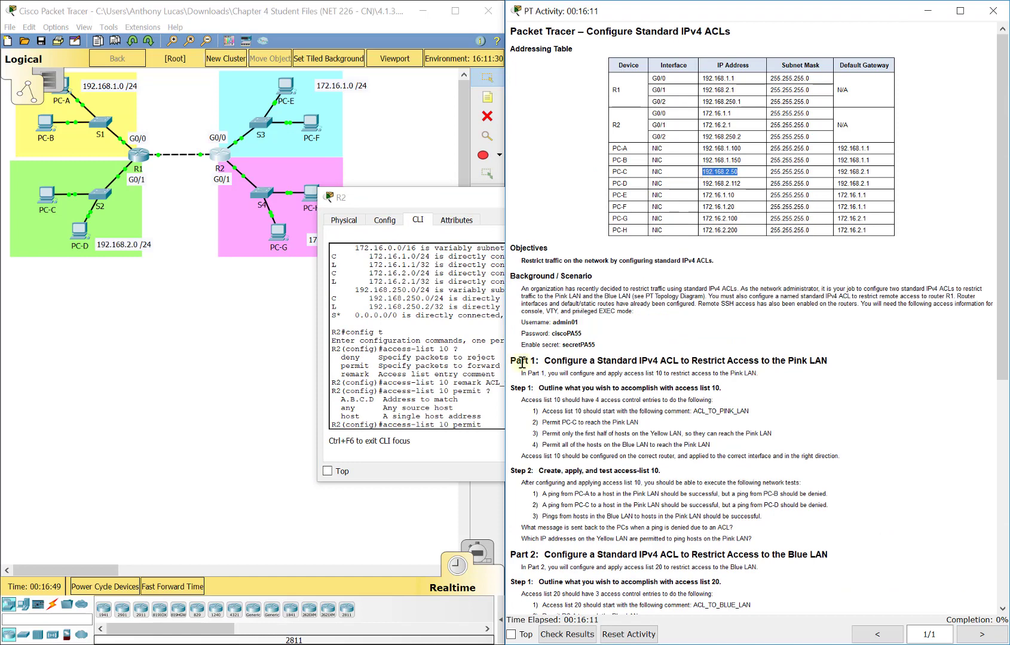
pyautogui.click(500, 422)
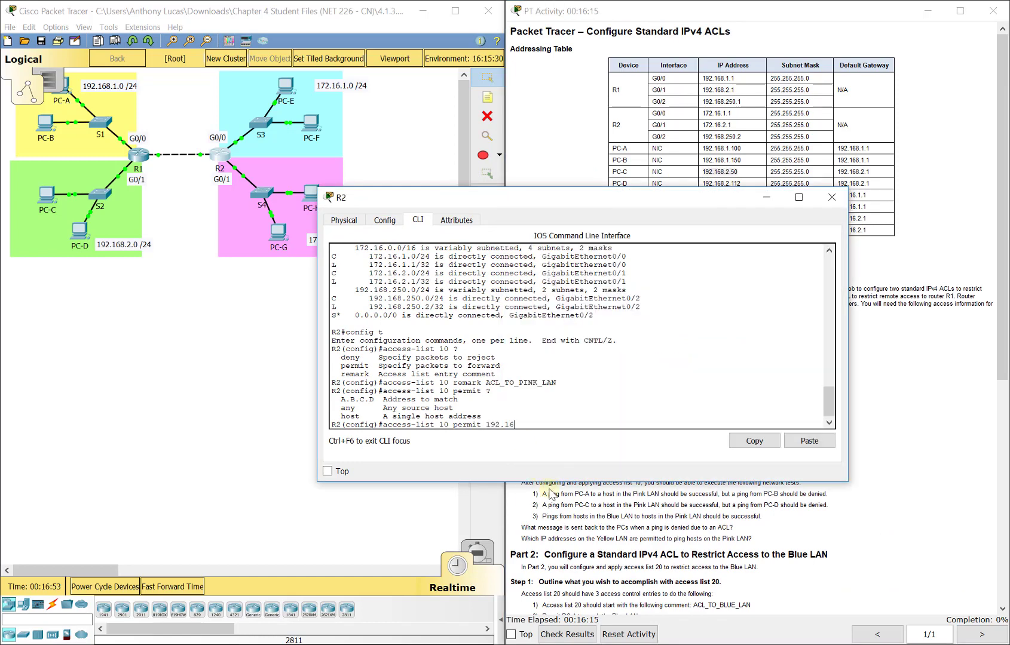
pyautogui.write('.2.50')
pyautogui.press('Return')
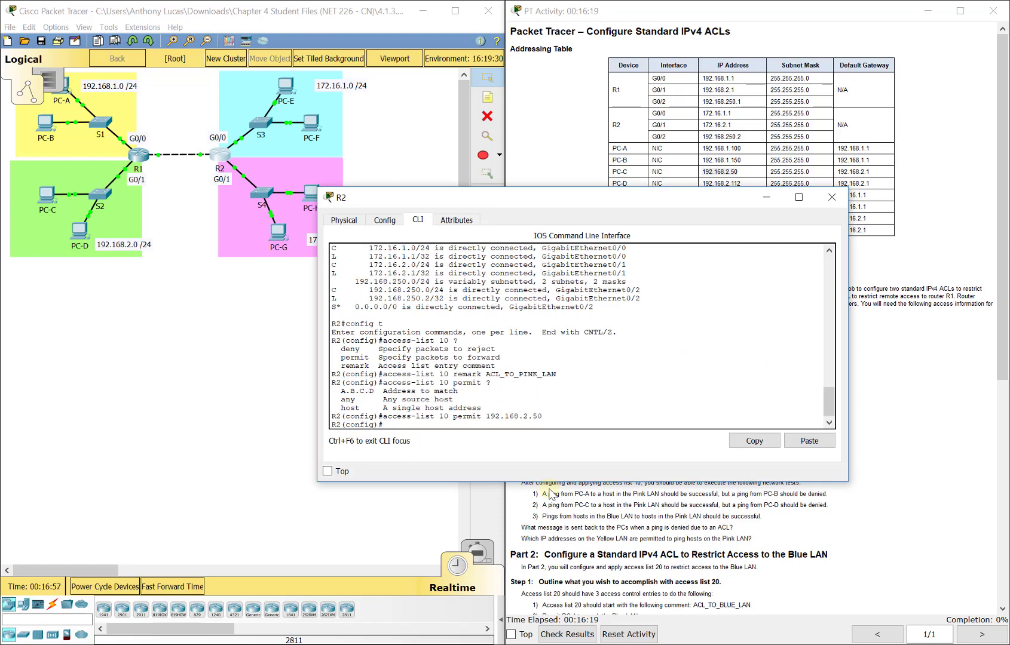
# Step: Review the access-list 10 entries and locate the first-half-of-Yellow-LAN requirement in the instructions
pyautogui.moveTo(332, 340); pyautogui.dragTo(652, 425)
pyautogui.click(653, 421)
pyautogui.click(889, 457)
pyautogui.scroll(-4, 858, 465)
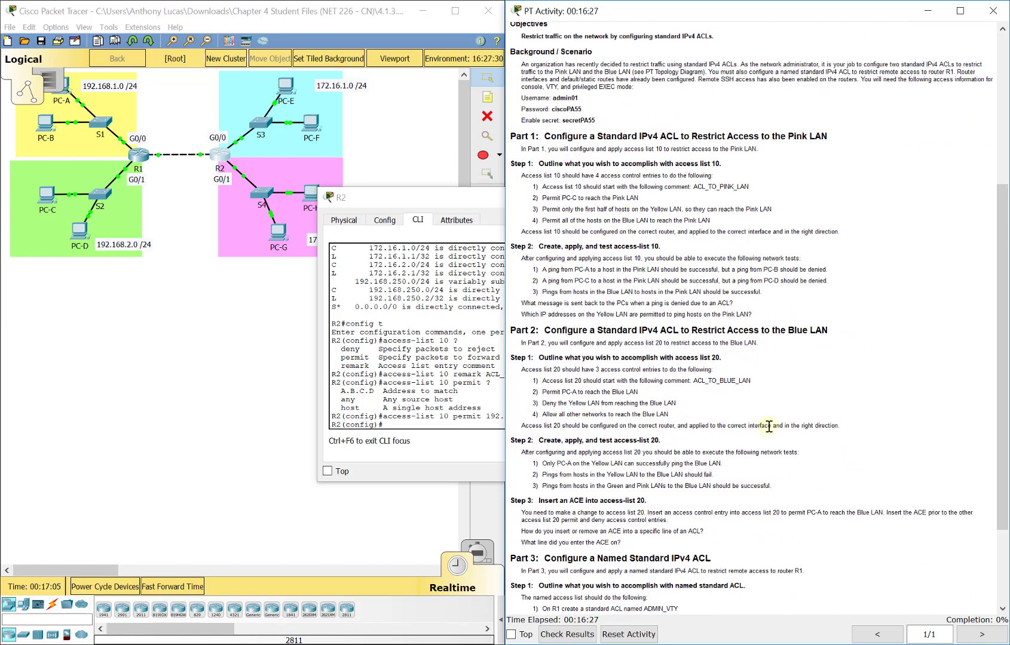
pyautogui.scroll(-1, 594, 257)
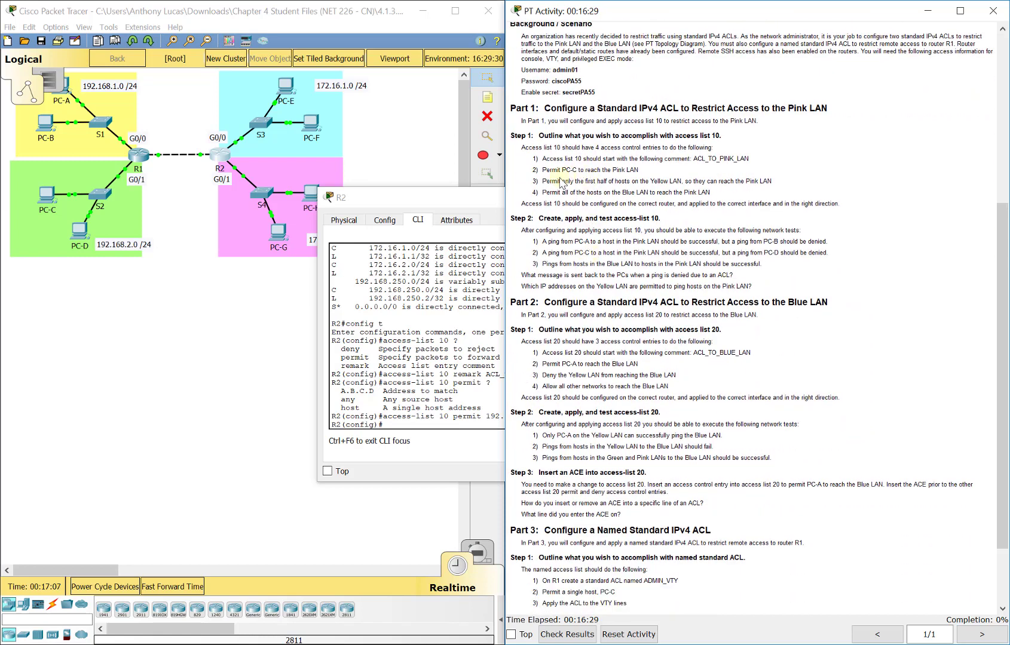
pyautogui.moveTo(541, 179); pyautogui.dragTo(779, 179)
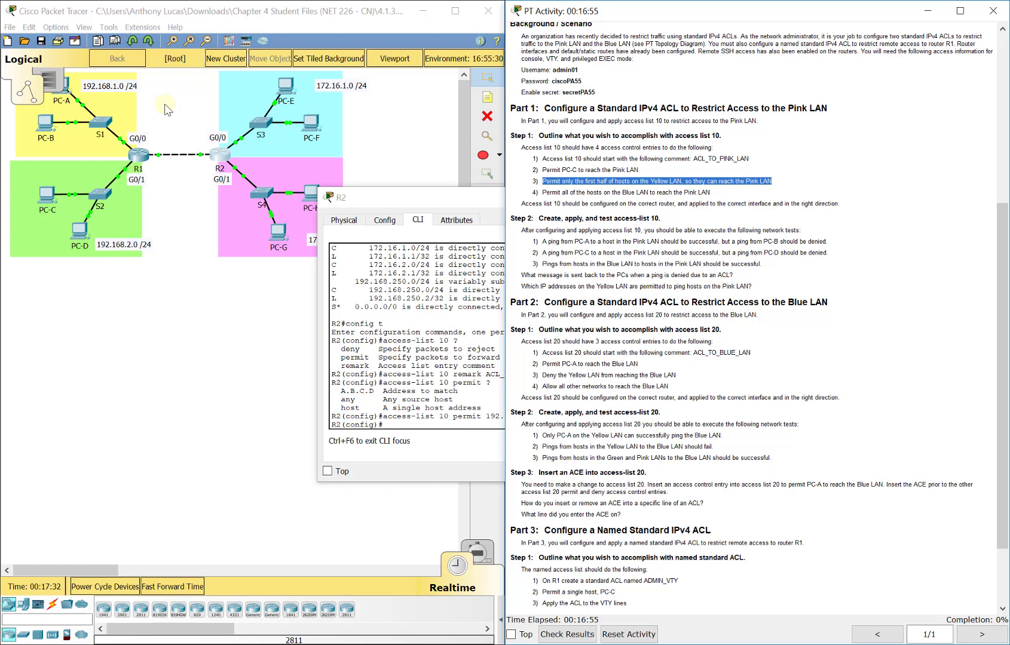
# Step: Append '- FIRST HALF ONLY!' to the 192.168.1.0 range line in the Notepad notes
pyautogui.hotkey('alt', 'Tab')
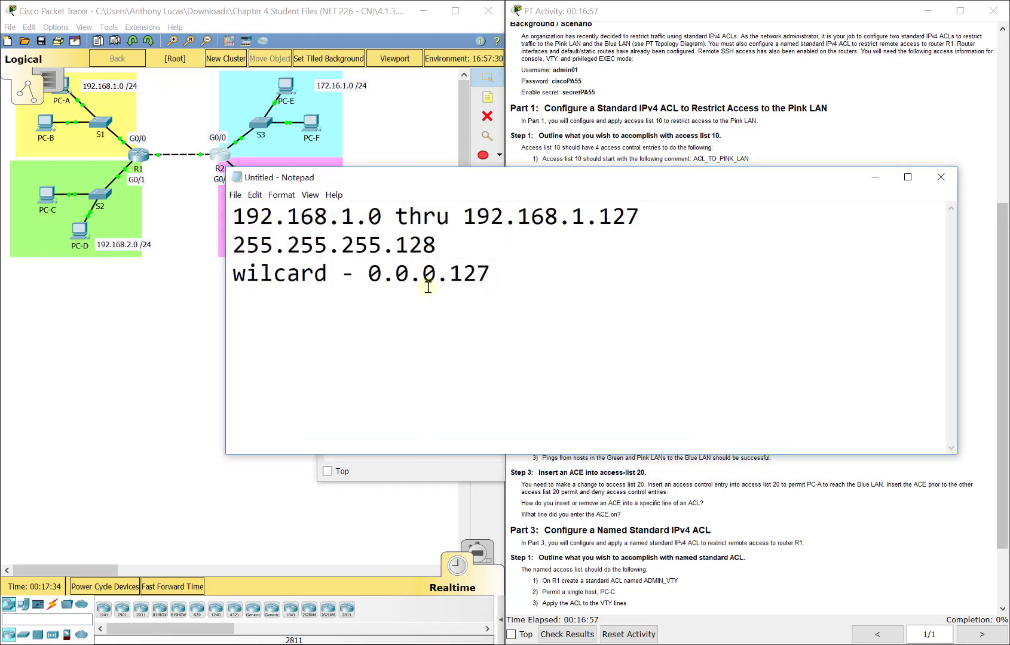
pyautogui.moveTo(681, 214); pyautogui.dragTo(246, 216)
pyautogui.click(723, 230)
pyautogui.write('- FIRST HALF ONLY!')
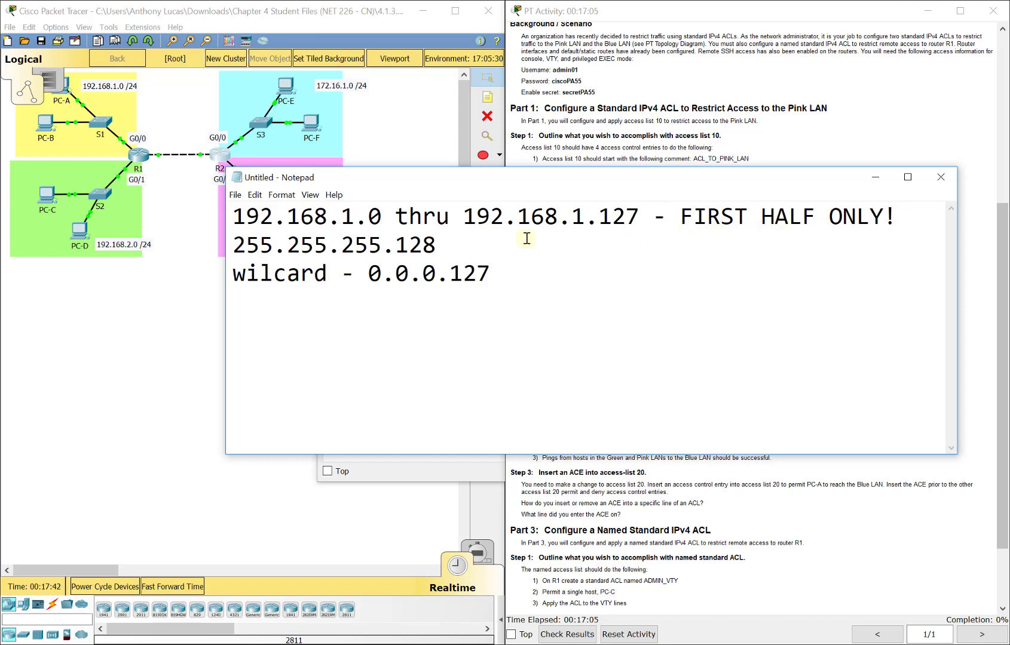
# Step: Keep the range end at 192.168.1.127 and restore the mask line to 255.255.255.128
pyautogui.moveTo(446, 242); pyautogui.dragTo(396, 248)
pyautogui.write('0')
pyautogui.moveTo(638, 215); pyautogui.dragTo(604, 210)
pyautogui.write('255')
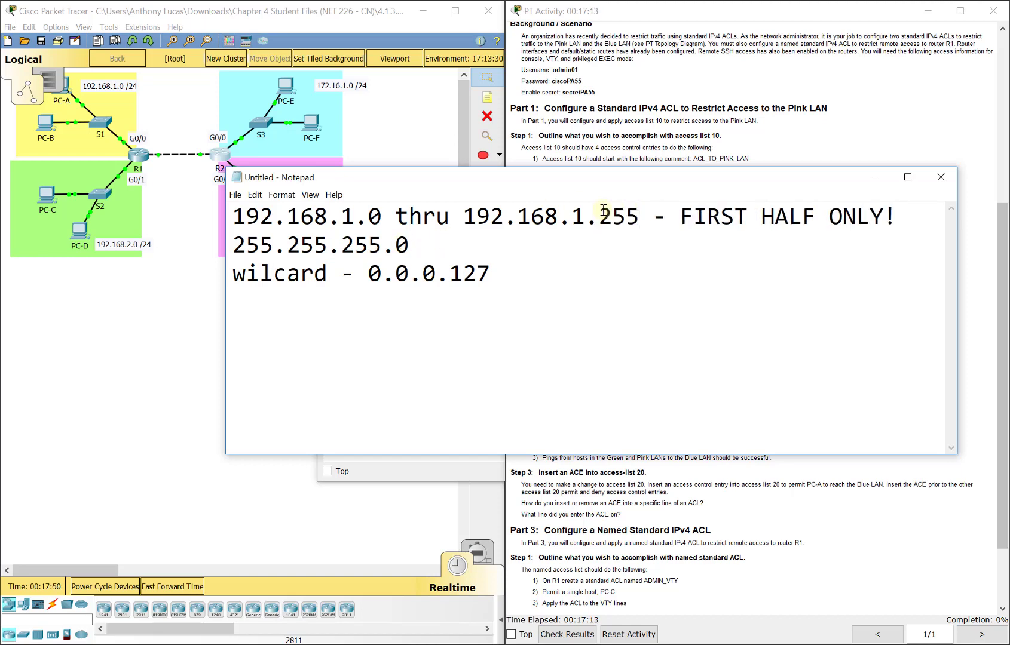
pyautogui.press('BackSpace')
pyautogui.press('BackSpace')
pyautogui.press('BackSpace')
pyautogui.write('127')
pyautogui.click(470, 234)
pyautogui.press('BackSpace')
pyautogui.write('?')
pyautogui.press('BackSpace')
pyautogui.write('128')
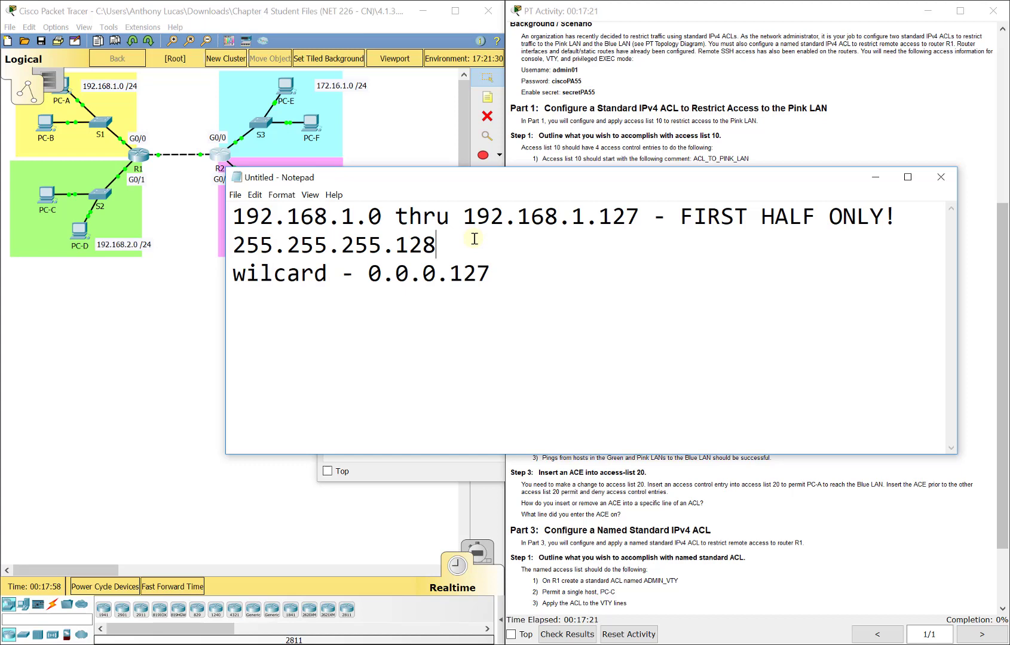
# Step: Add 'access-list 10 permit 192.168.1.0 0.0.0.127' on R2, taking the wildcard from the subnet notes
pyautogui.click(485, 469)
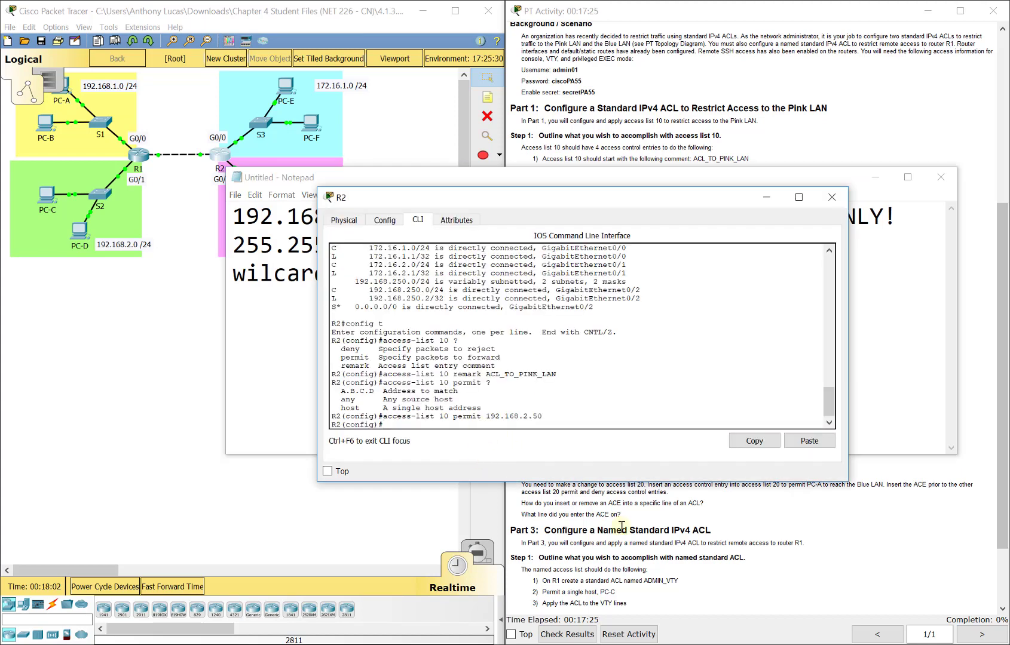
pyautogui.press('Up')
pyautogui.press('BackSpace')
pyautogui.press('BackSpace')
pyautogui.press('BackSpace')
pyautogui.press('BackSpace')
pyautogui.press('BackSpace')
pyautogui.press('BackSpace')
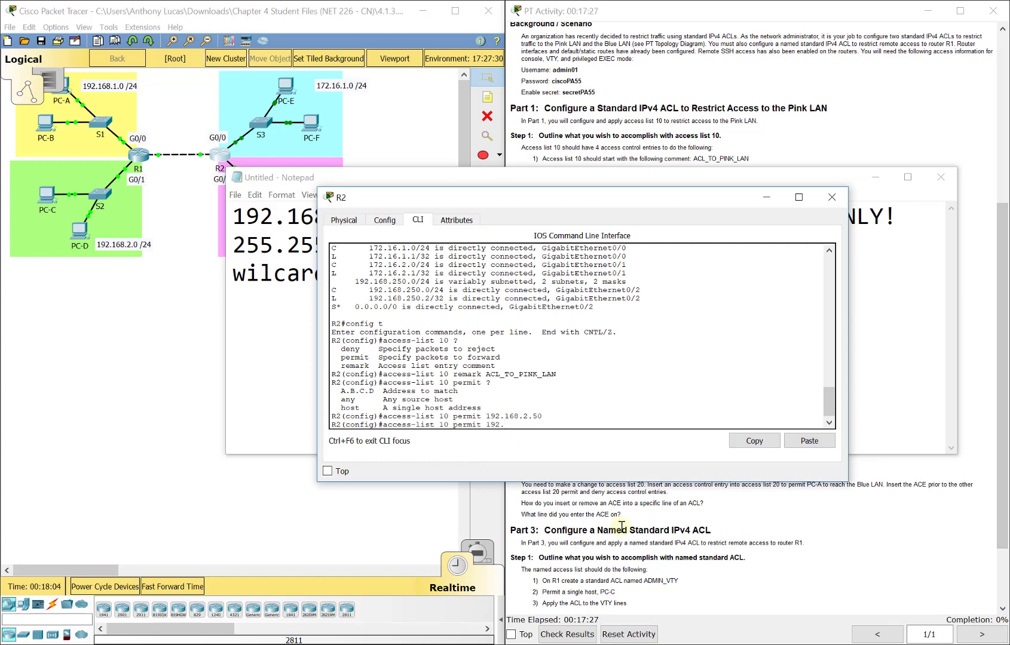
pyautogui.write('1')
pyautogui.write('68.1.0 ?')
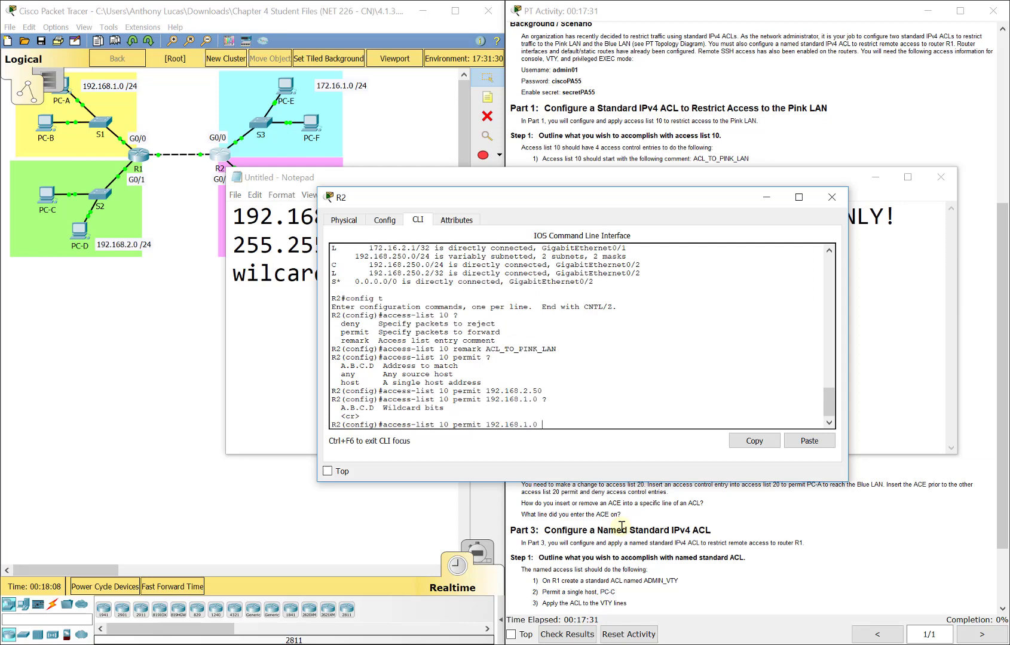
pyautogui.click(401, 183)
pyautogui.moveTo(639, 216); pyautogui.dragTo(625, 216)
pyautogui.moveTo(523, 213); pyautogui.dragTo(238, 249)
pyautogui.click(526, 469)
pyautogui.moveTo(465, 408); pyautogui.dragTo(385, 409)
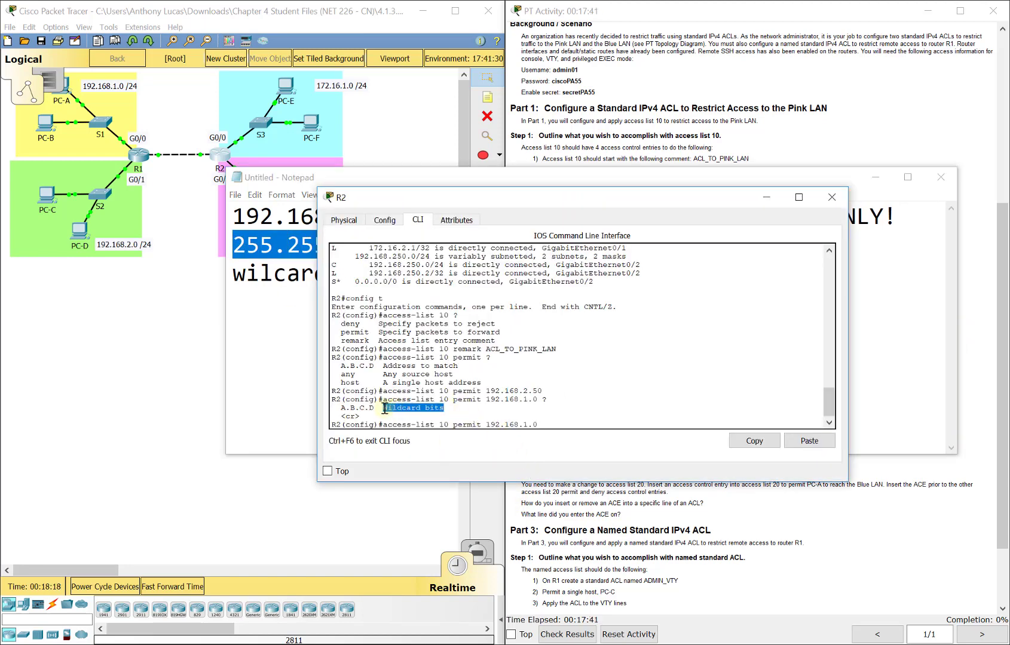
pyautogui.click(293, 320)
pyautogui.moveTo(491, 274); pyautogui.dragTo(369, 272)
pyautogui.click(703, 478)
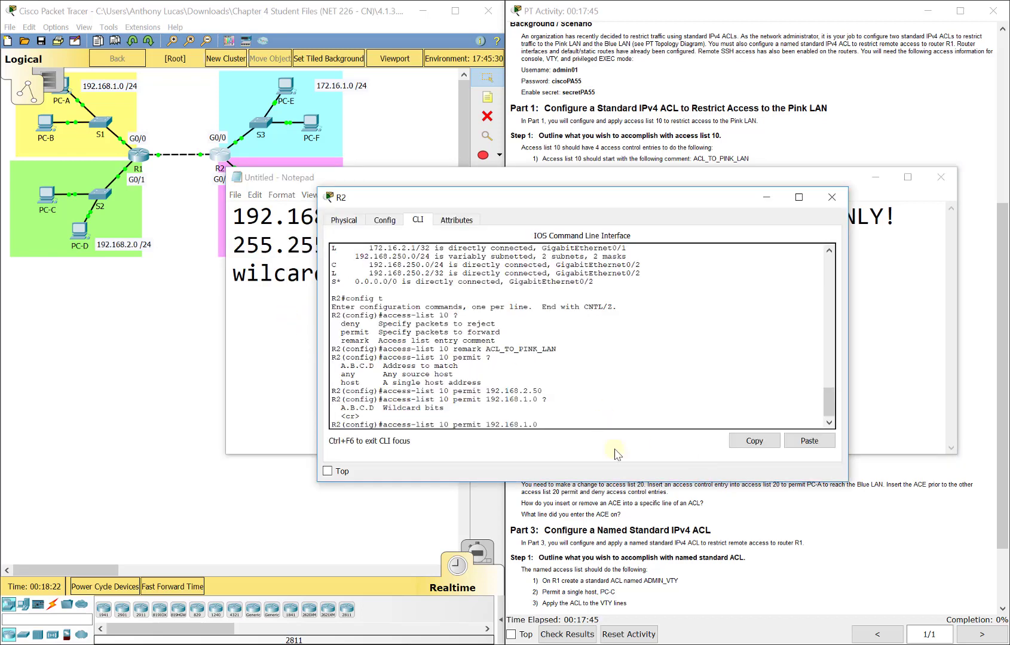
pyautogui.write('0.0.0.127')
pyautogui.press('Return')
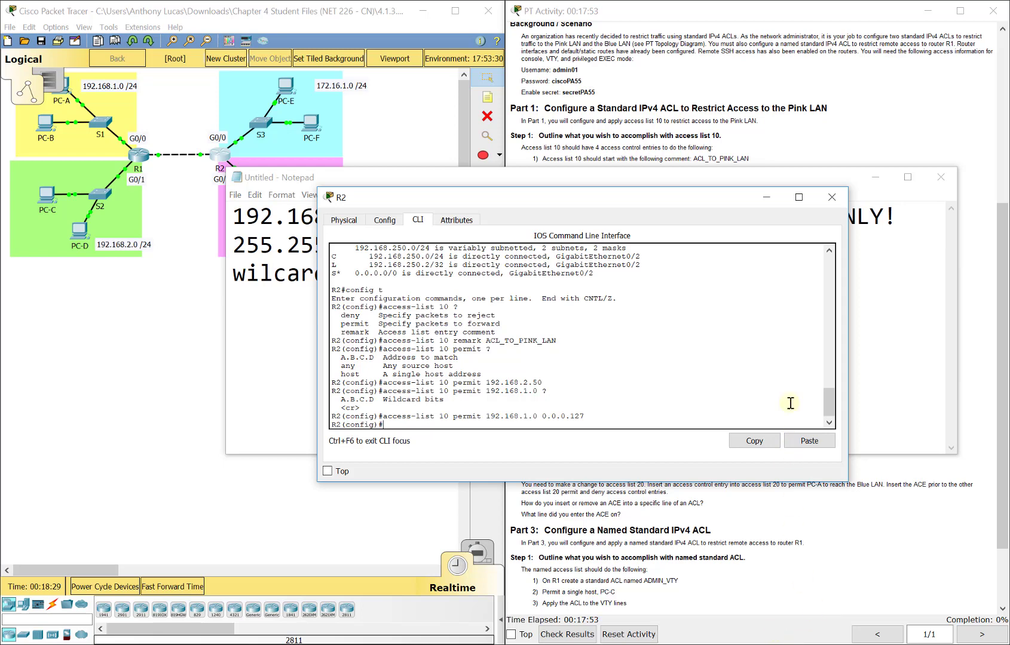
# Step: Minimize the subnet notes and add 'access-list 10 permit 172.16.1.0 0.0.0.255' on R2
pyautogui.click(679, 159)
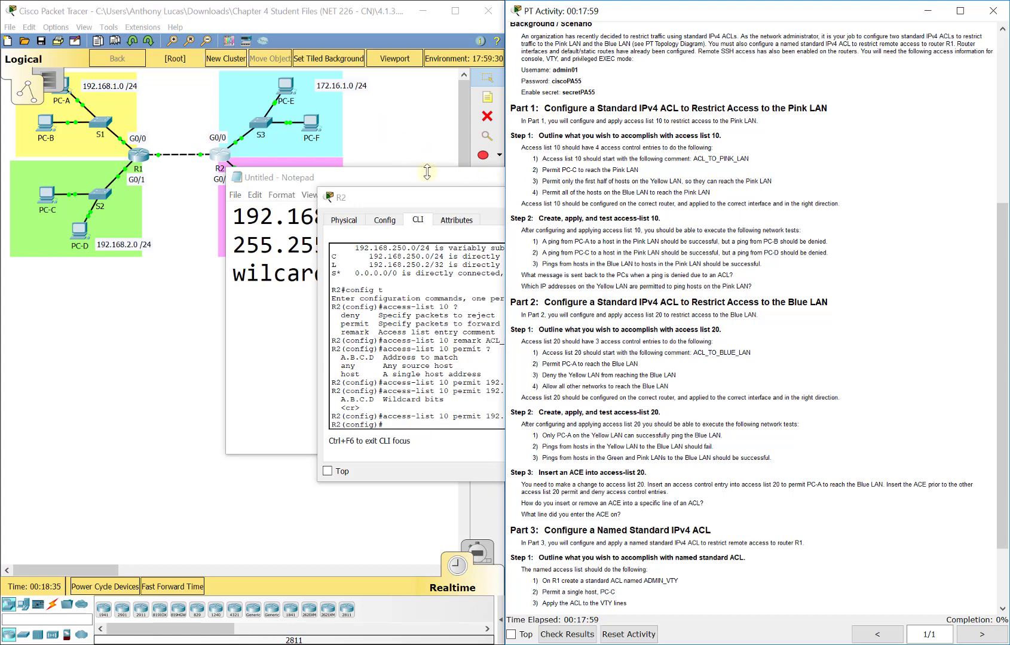
pyautogui.click(449, 198)
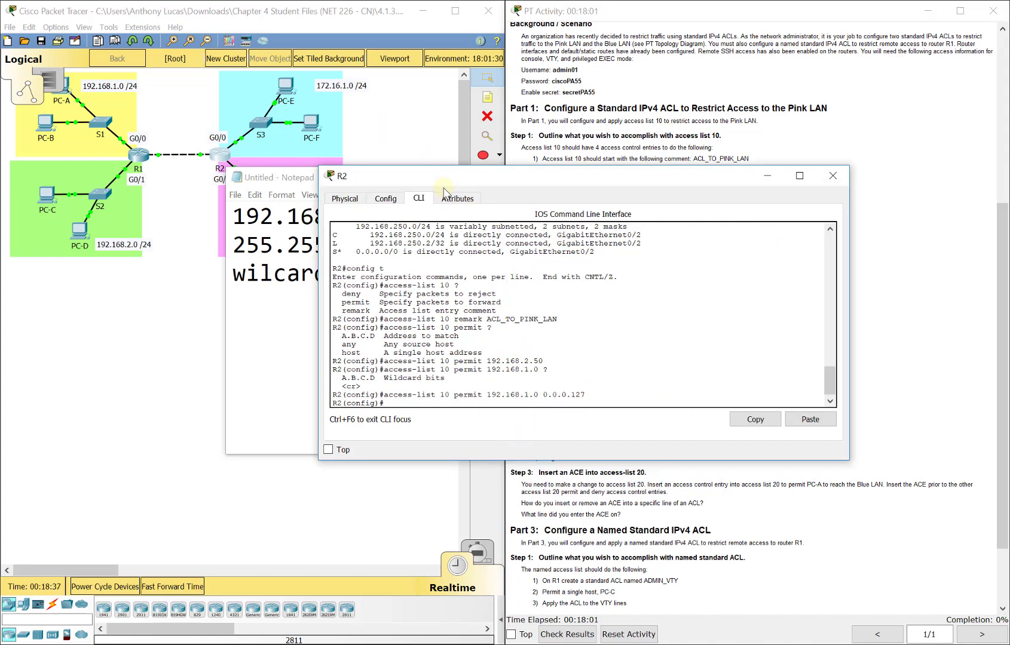
pyautogui.click(307, 179)
pyautogui.click(876, 178)
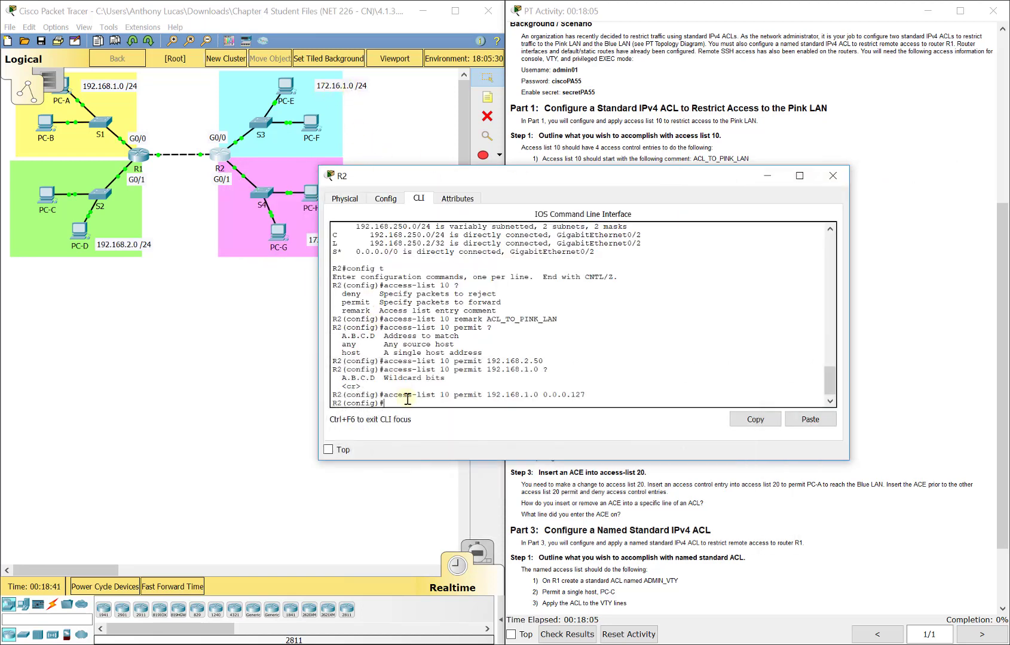
pyautogui.write('acess')
pyautogui.press('BackSpace')
pyautogui.press('BackSpace')
pyautogui.press('BackSpace')
pyautogui.write('cess-list 10 permit ')
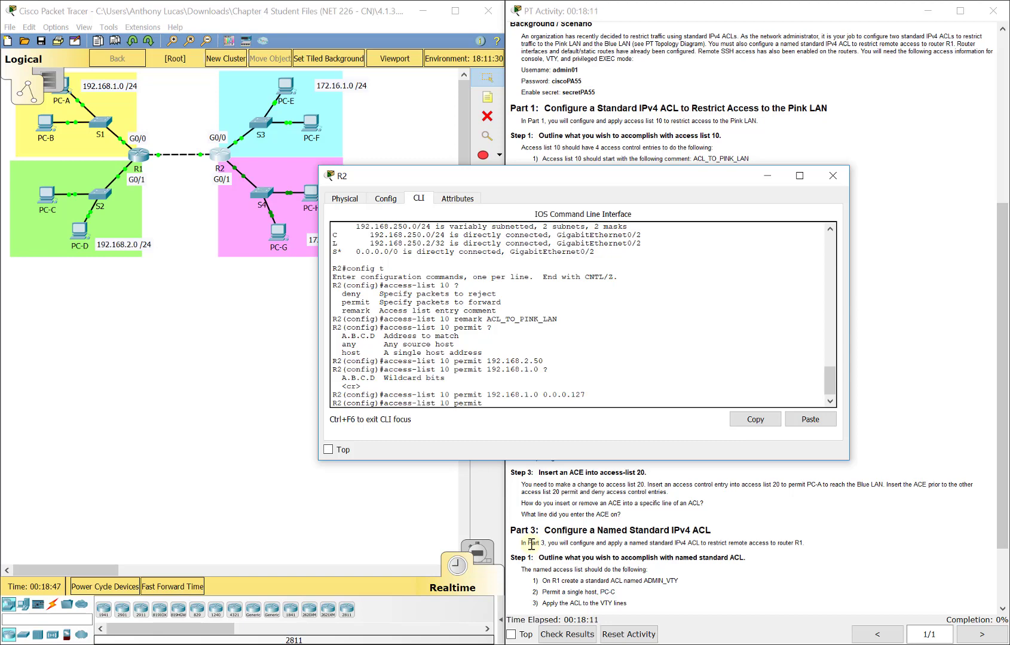
pyautogui.write('172.16.1.0 0.0.0.255')
pyautogui.press('Return')
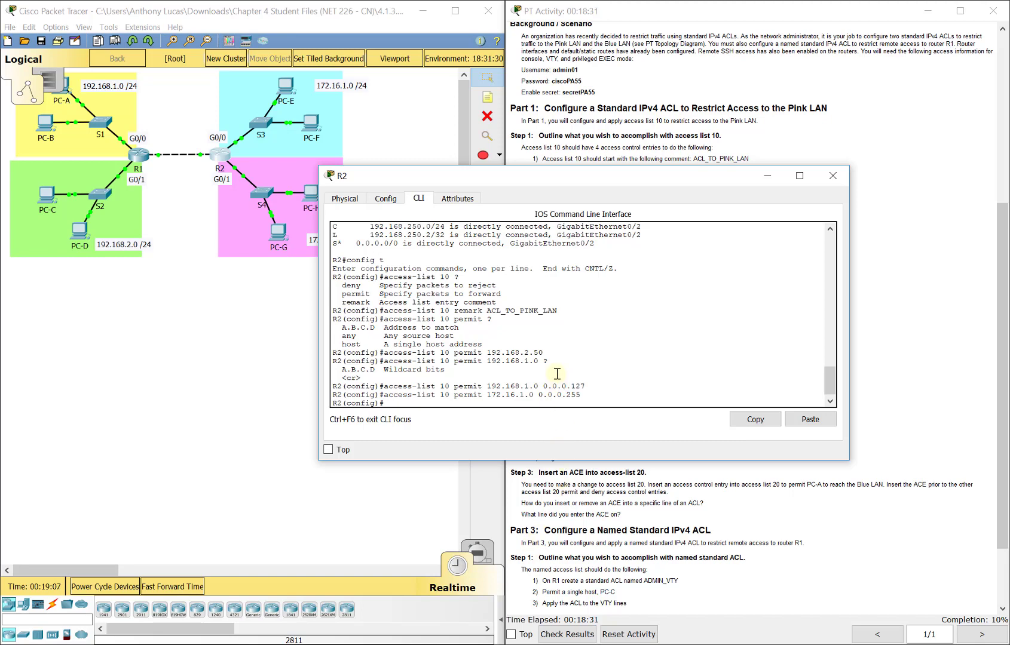
pyautogui.write('dos h')
pyautogui.press('BackSpace')
pyautogui.press('BackSpace')
pyautogui.press('BackSpace')
pyautogui.write('show ip access-lists')
pyautogui.press('Return')
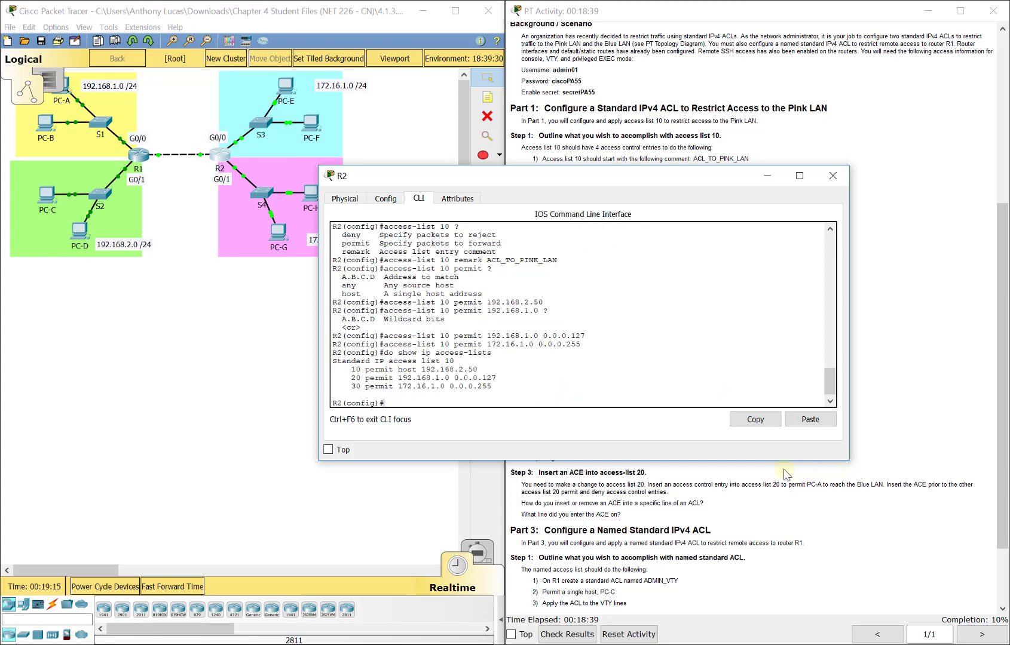
pyautogui.moveTo(454, 360); pyautogui.dragTo(316, 360)
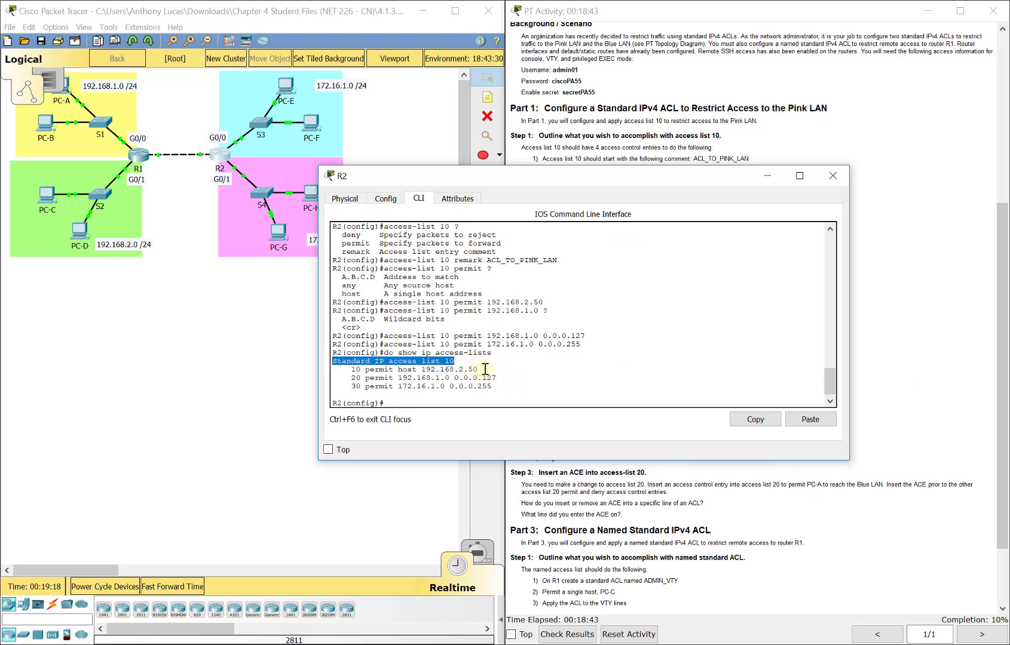
pyautogui.moveTo(480, 370); pyautogui.dragTo(351, 371)
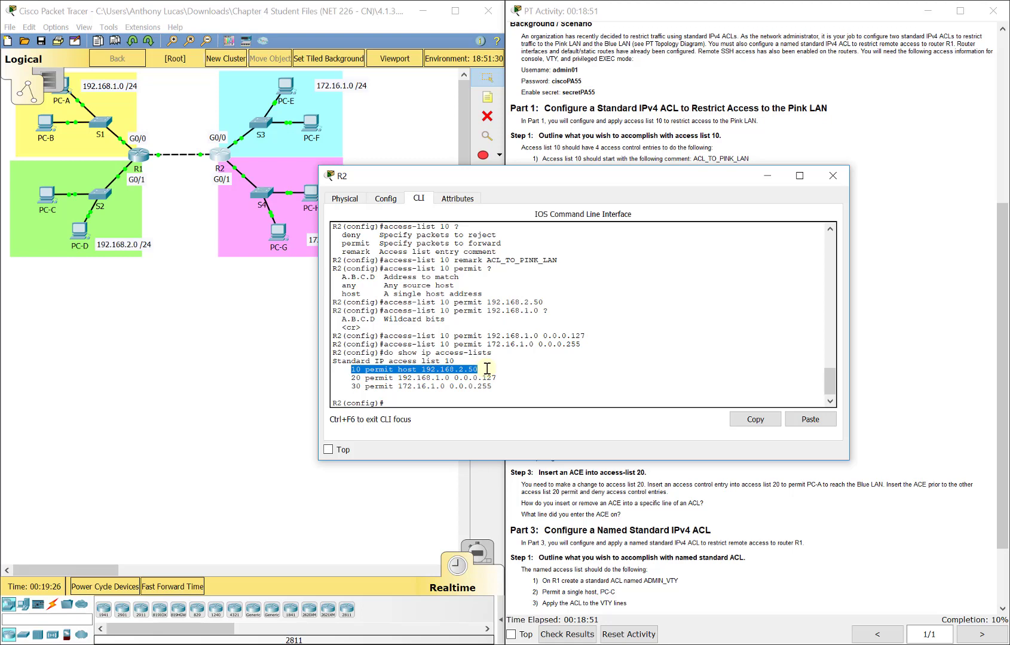
pyautogui.click(487, 369)
pyautogui.moveTo(487, 369); pyautogui.dragTo(361, 386)
pyautogui.click(360, 386)
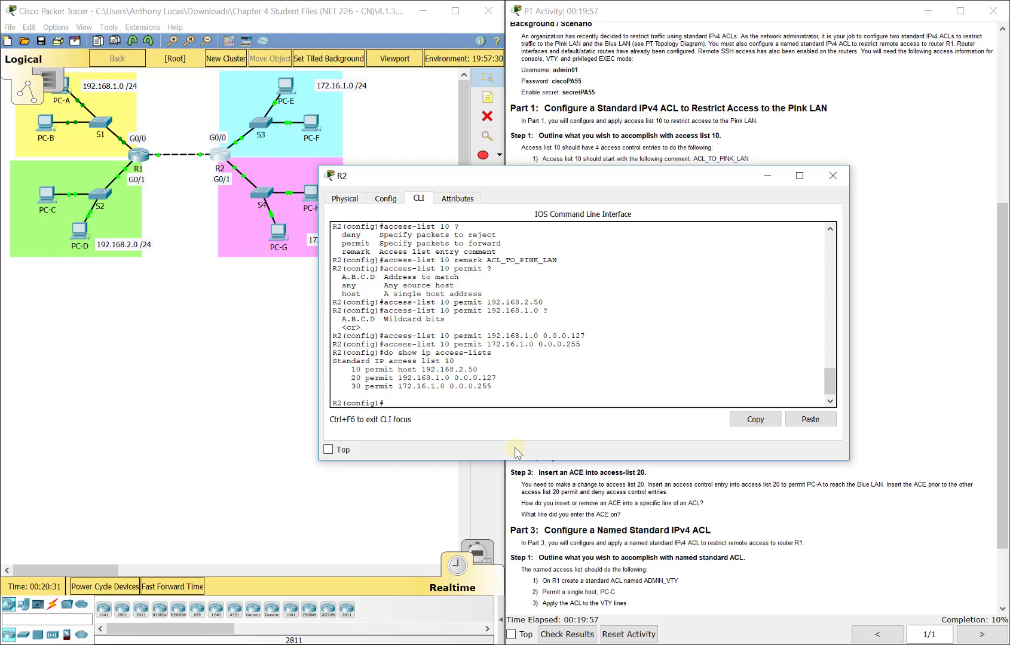
# Step: Check the instructions, then under int g0/1 enter 'ip access-group 10 out' and exit
pyautogui.click(497, 403)
pyautogui.moveTo(562, 175); pyautogui.dragTo(278, 134)
pyautogui.click(717, 334)
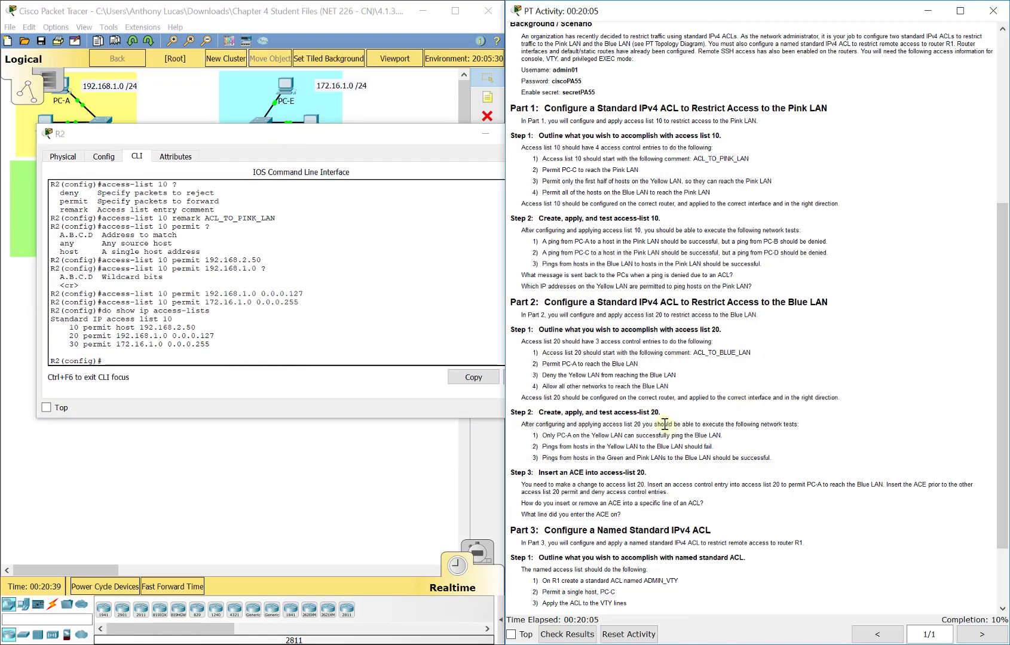
pyautogui.scroll(-2, 664, 422)
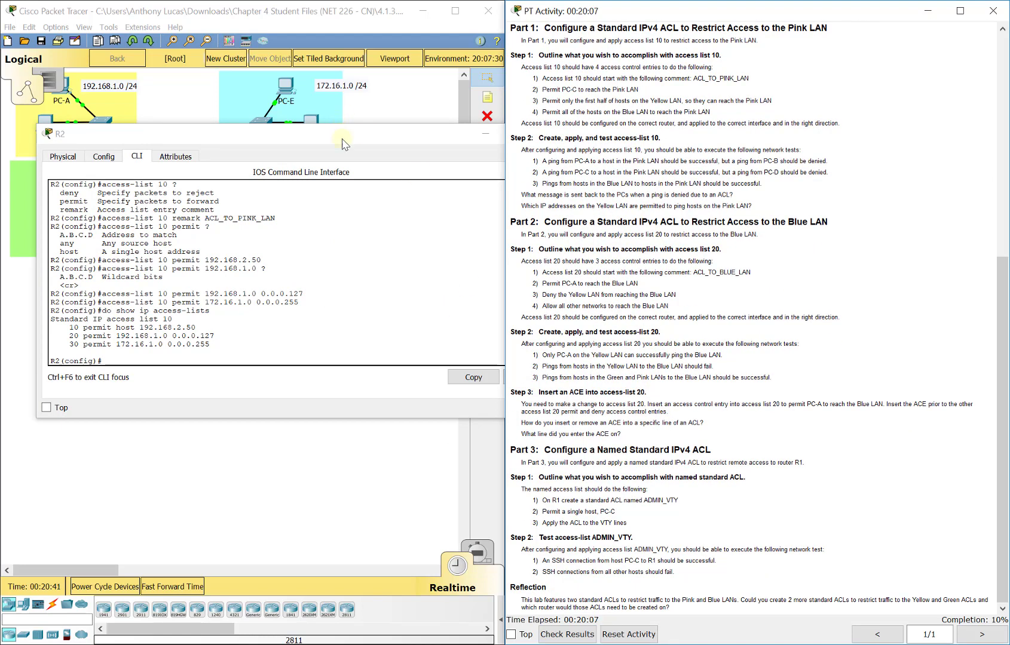
pyautogui.moveTo(342, 141); pyautogui.dragTo(614, 280)
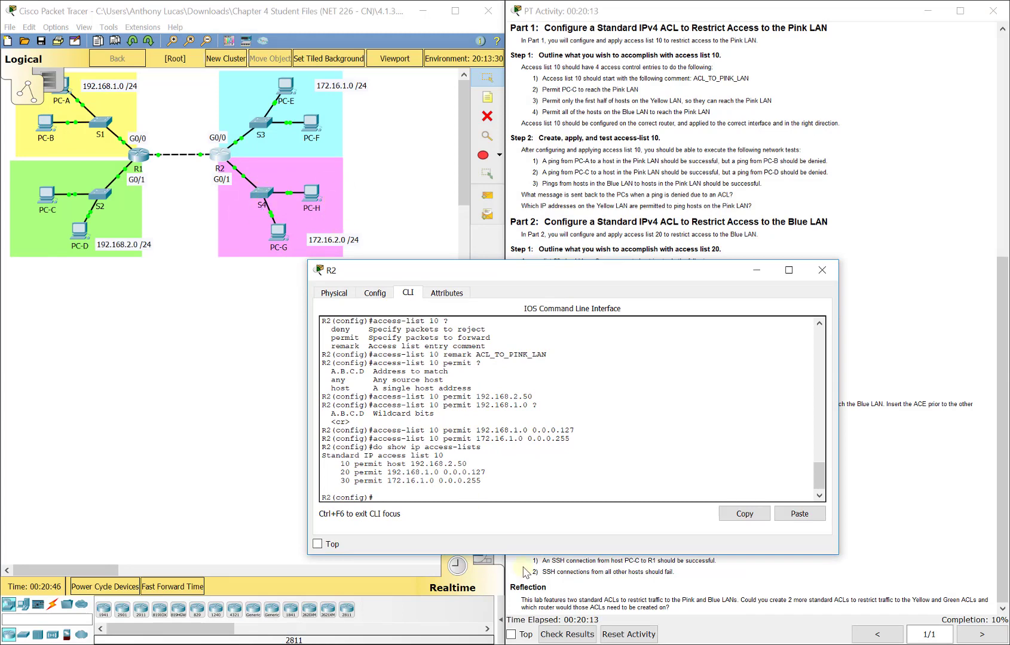
pyautogui.write('int g0/1')
pyautogui.press('Return')
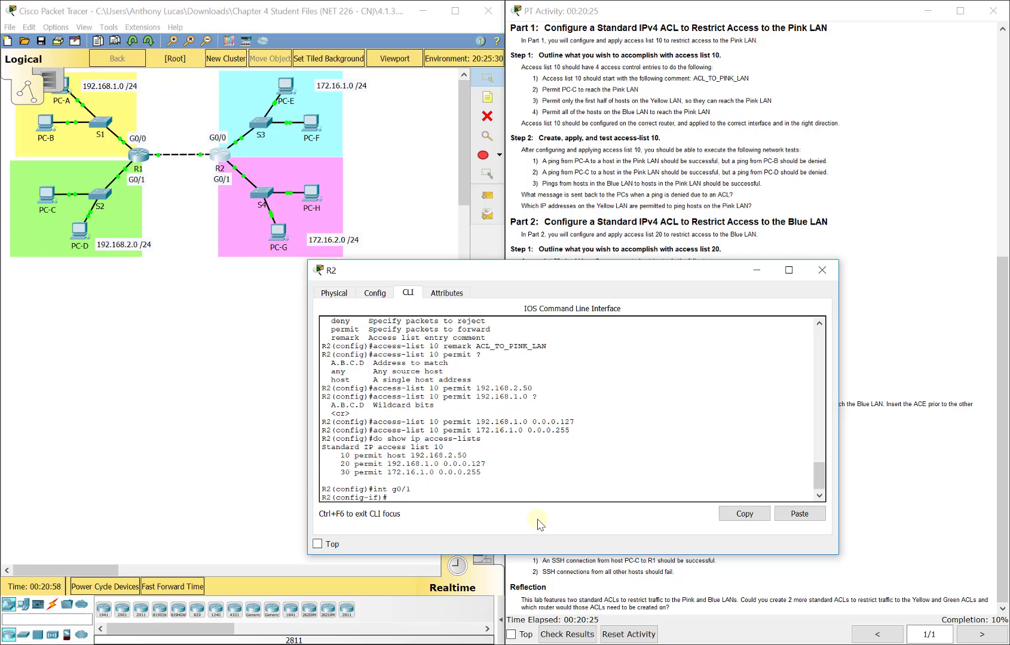
pyautogui.write('ip access-group 10 ?')
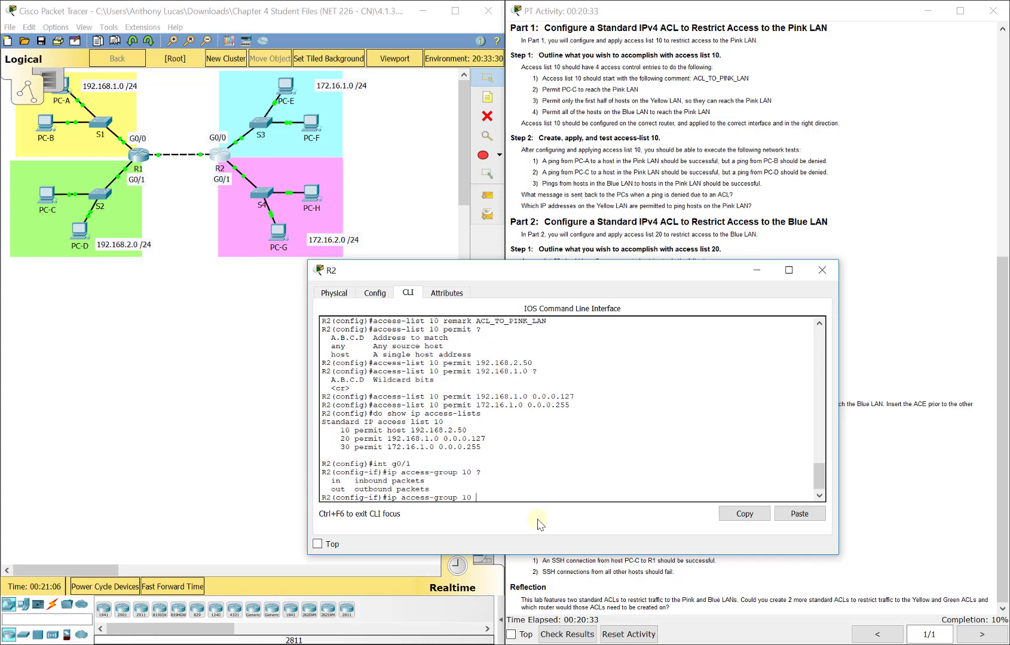
pyautogui.write('out')
pyautogui.press('Return')
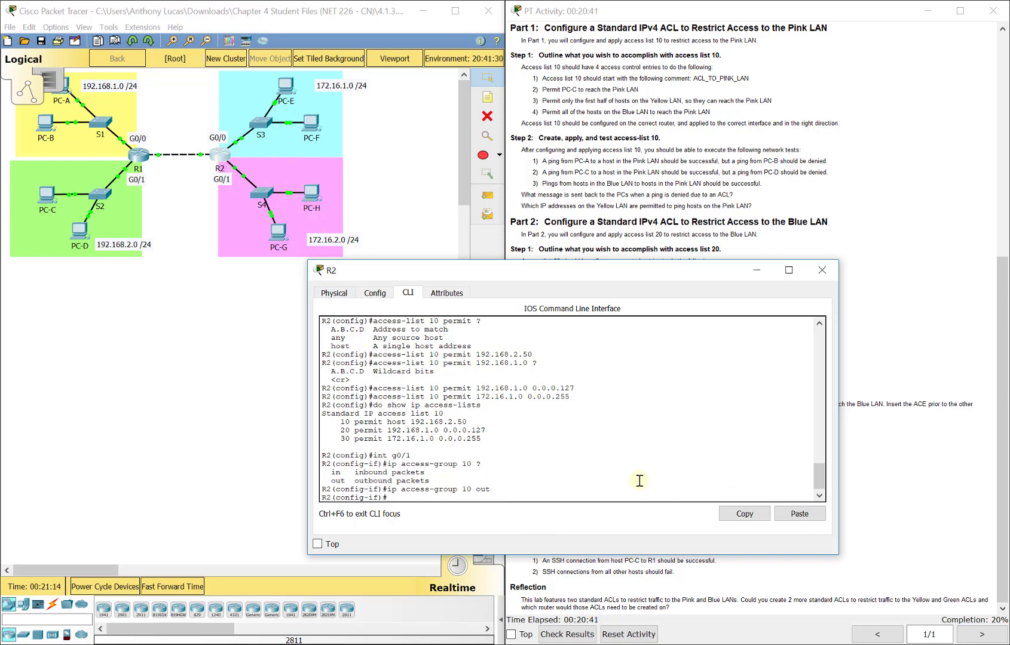
pyautogui.write('exit')
pyautogui.press('Return')
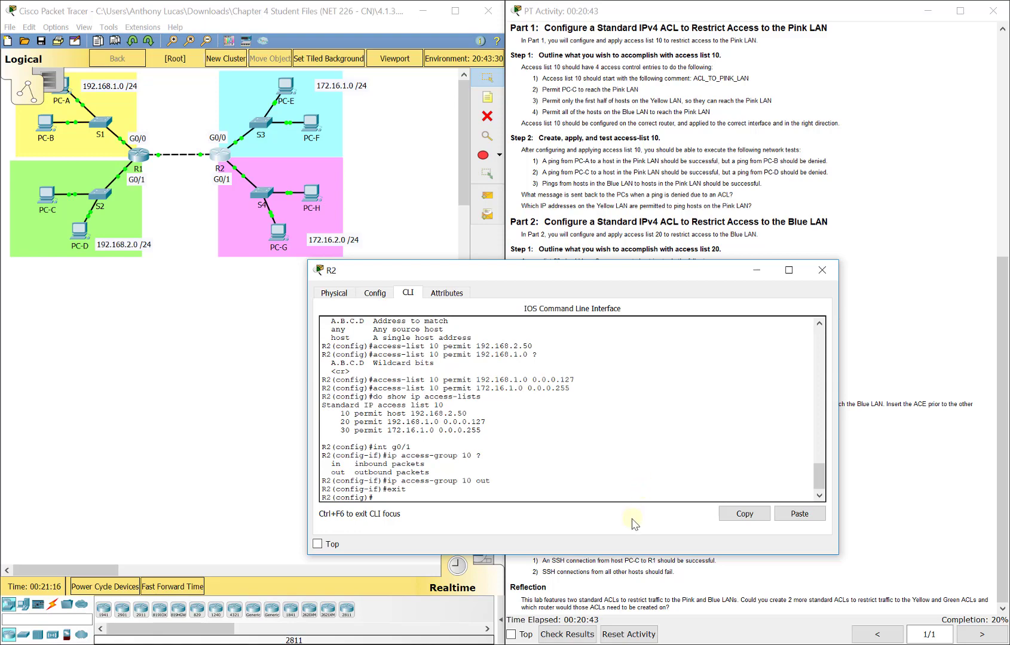
# Step: Enter 'access-list 20 remark ACL_TO_BLUE_LAN' in R2's CLI and begin the next list 20 permit
pyautogui.moveTo(631, 276); pyautogui.dragTo(697, 327)
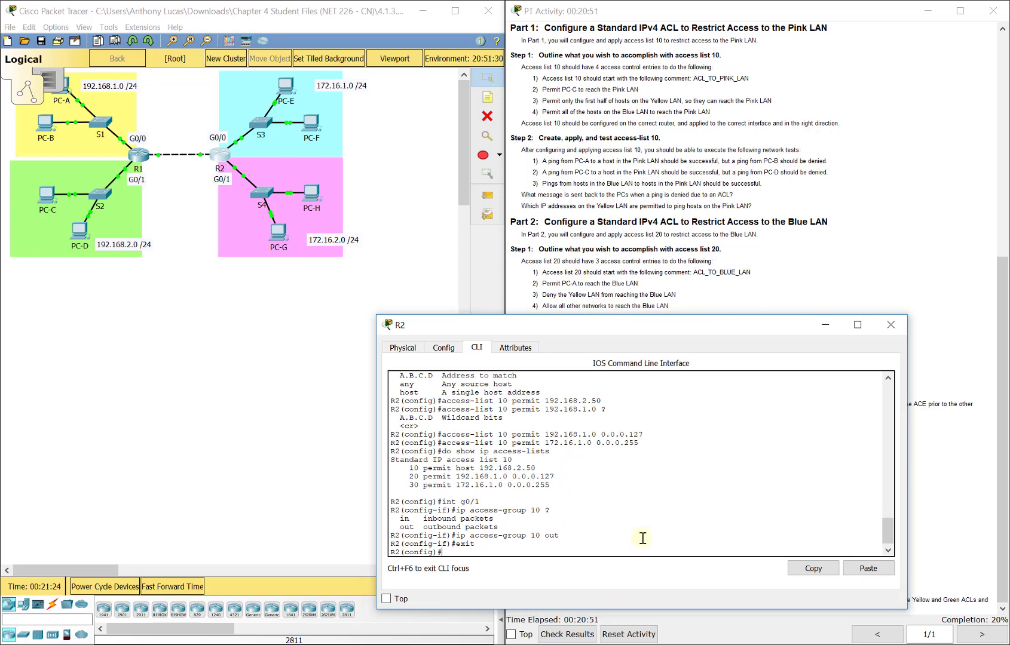
pyautogui.write('ccess-')
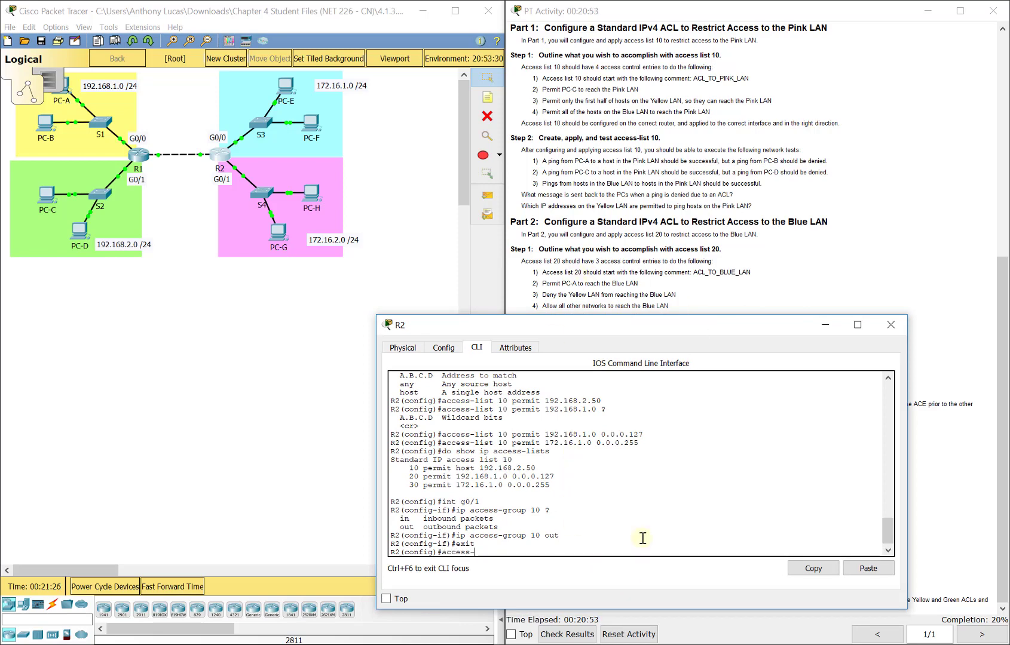
pyautogui.write('list 20 remark')
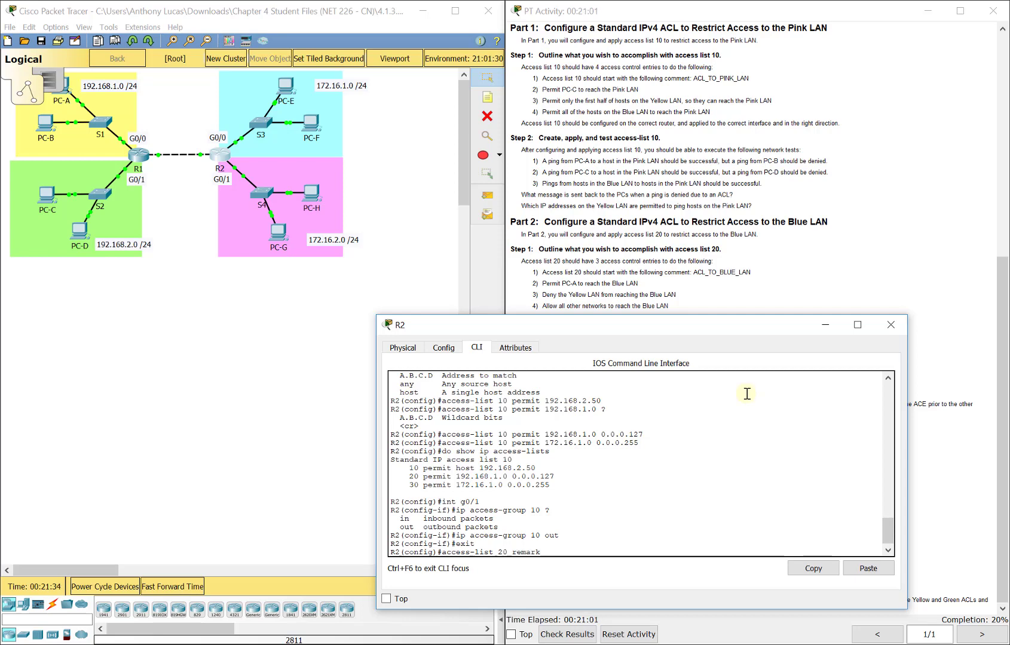
pyautogui.write('ACL_TO_BLUE_LAN')
pyautogui.press('Return')
pyautogui.write('access-')
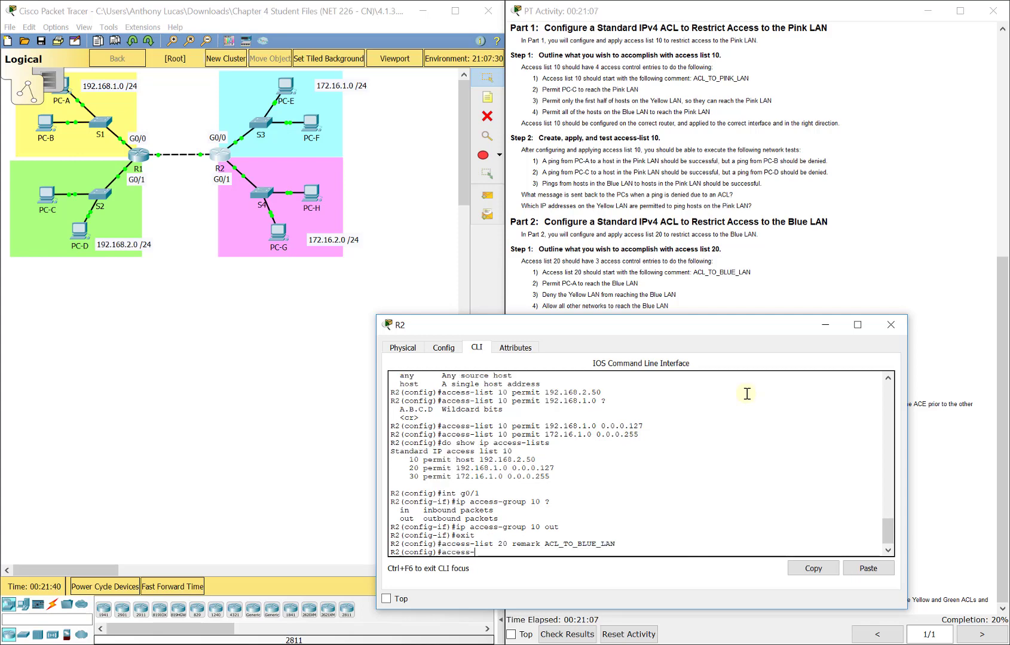
pyautogui.write('list 20 permit')
# Step: Check the addressing table and add 'access-list 20 permit host 192.168.1.100'
pyautogui.click(747, 245)
pyautogui.scroll(5, 747, 242)
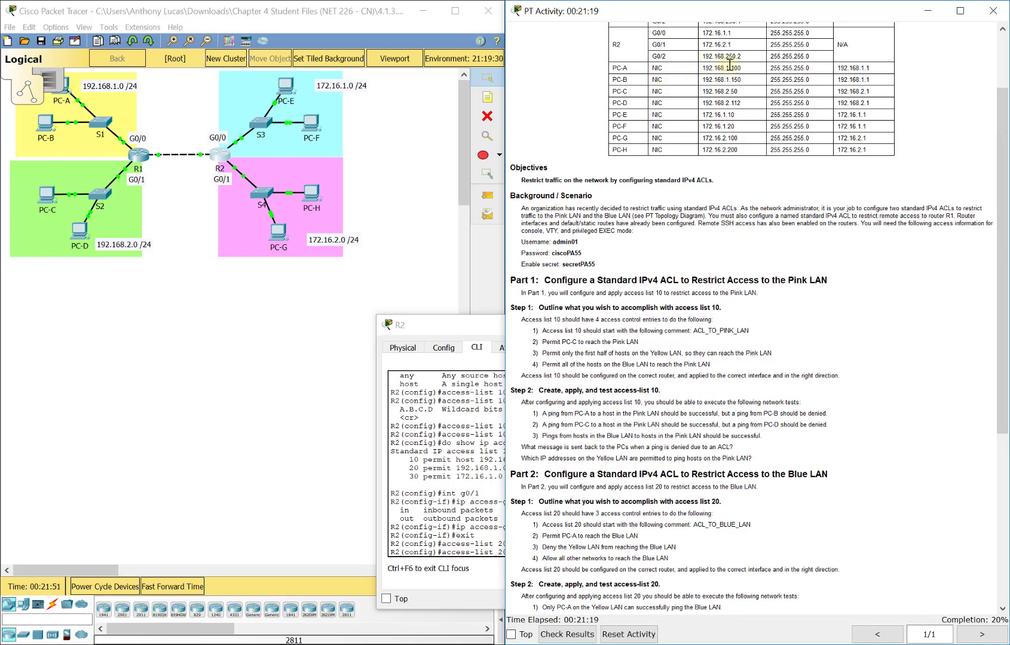
pyautogui.scroll(-3, 687, 364)
pyautogui.scroll(-2, 687, 364)
pyautogui.click(473, 334)
pyautogui.write('host 192.168.1.100')
pyautogui.press('Return')
# Step: Add list 20 entries 'deny 192.168.1.100 0.0.0.255' and 'permit any'
pyautogui.click(683, 277)
pyautogui.scroll(-1, 683, 277)
pyautogui.click(467, 335)
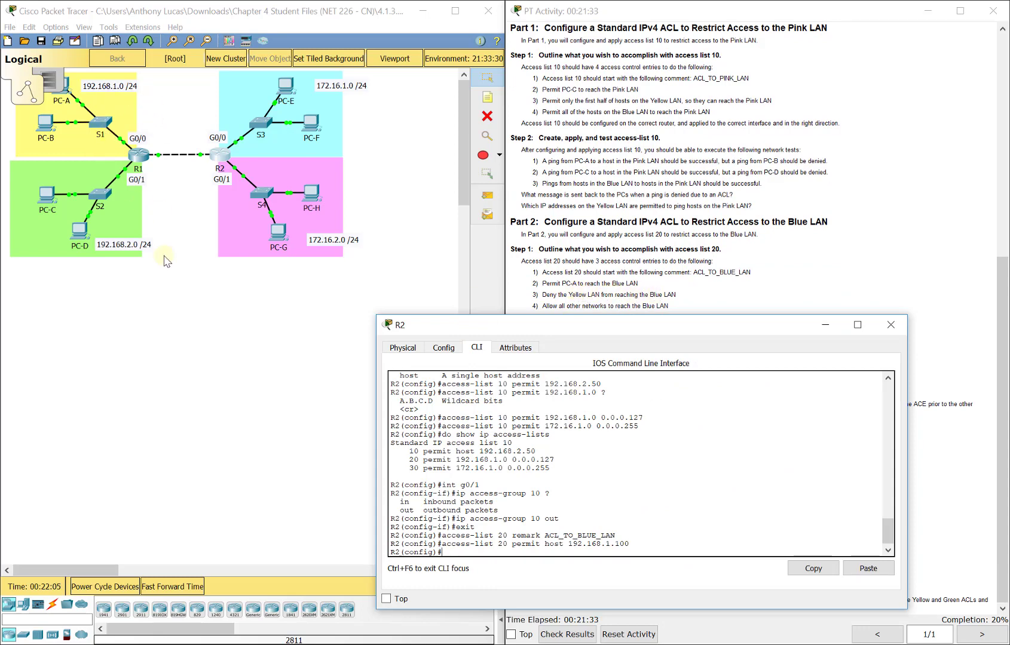
pyautogui.click(540, 576)
pyautogui.write('access-list 20 deny 192')
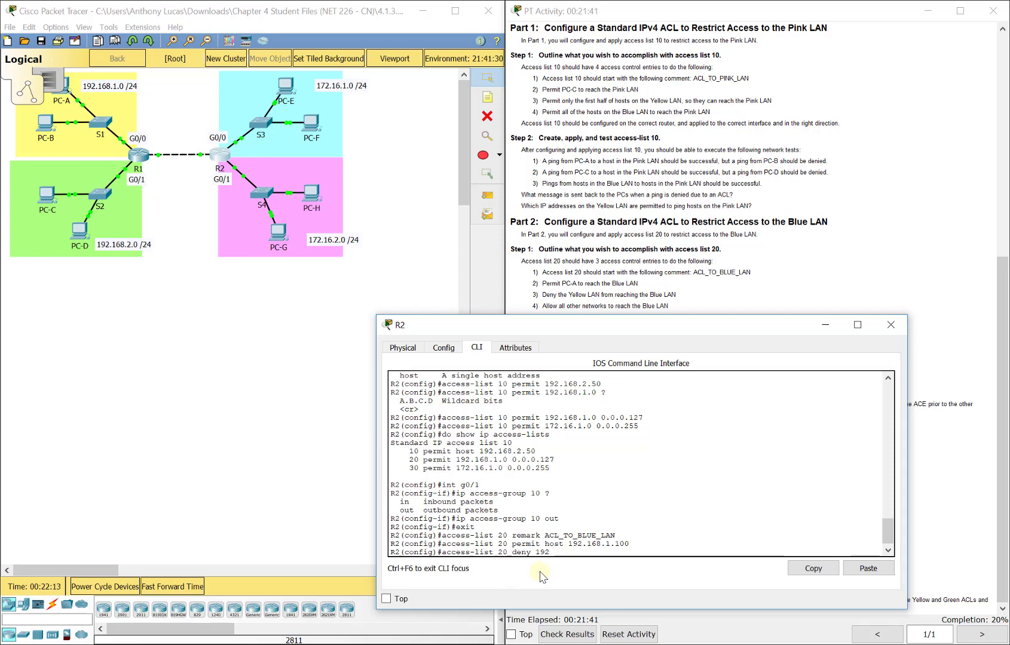
pyautogui.write('.168.1.100 0.0.0.255')
pyautogui.press('Return')
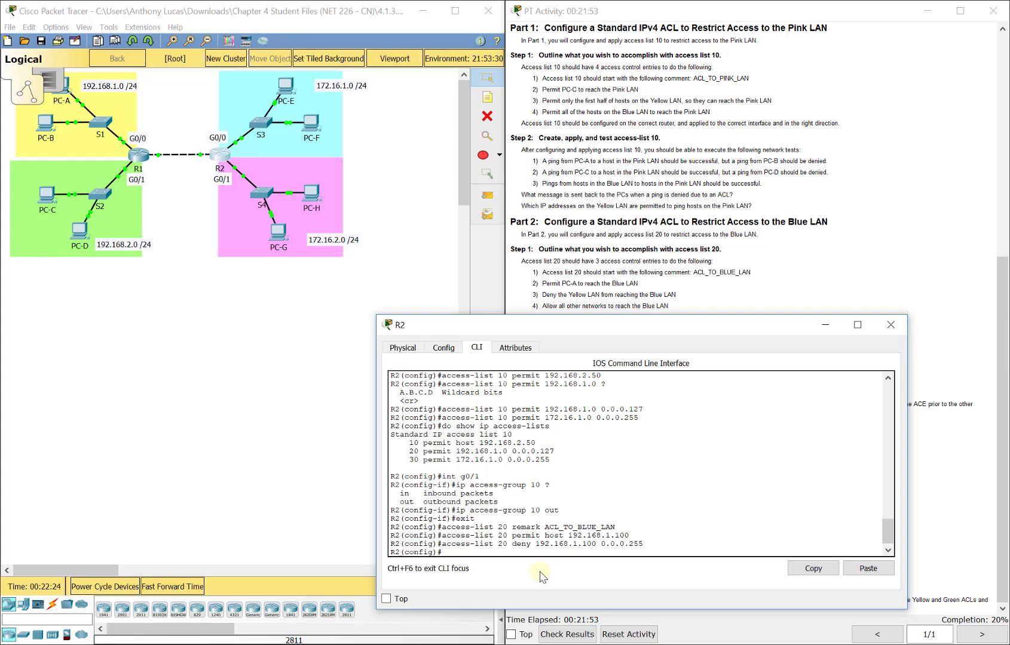
pyautogui.press('Up')
pyautogui.press('BackSpace')
pyautogui.press('BackSpace')
pyautogui.press('BackSpace')
pyautogui.press('BackSpace')
pyautogui.press('BackSpace')
pyautogui.press('BackSpace')
pyautogui.press('BackSpace')
pyautogui.press('BackSpace')
pyautogui.press('BackSpace')
pyautogui.press('BackSpace')
pyautogui.press('BackSpace')
pyautogui.press('BackSpace')
pyautogui.press('BackSpace')
pyautogui.press('BackSpace')
pyautogui.press('BackSpace')
pyautogui.press('BackSpace')
pyautogui.press('BackSpace')
pyautogui.press('BackSpace')
pyautogui.press('BackSpace')
pyautogui.press('BackSpace')
pyautogui.press('BackSpace')
pyautogui.press('BackSpace')
pyautogui.press('BackSpace')
pyautogui.press('BackSpace')
pyautogui.write('permit any')
pyautogui.press('Return')
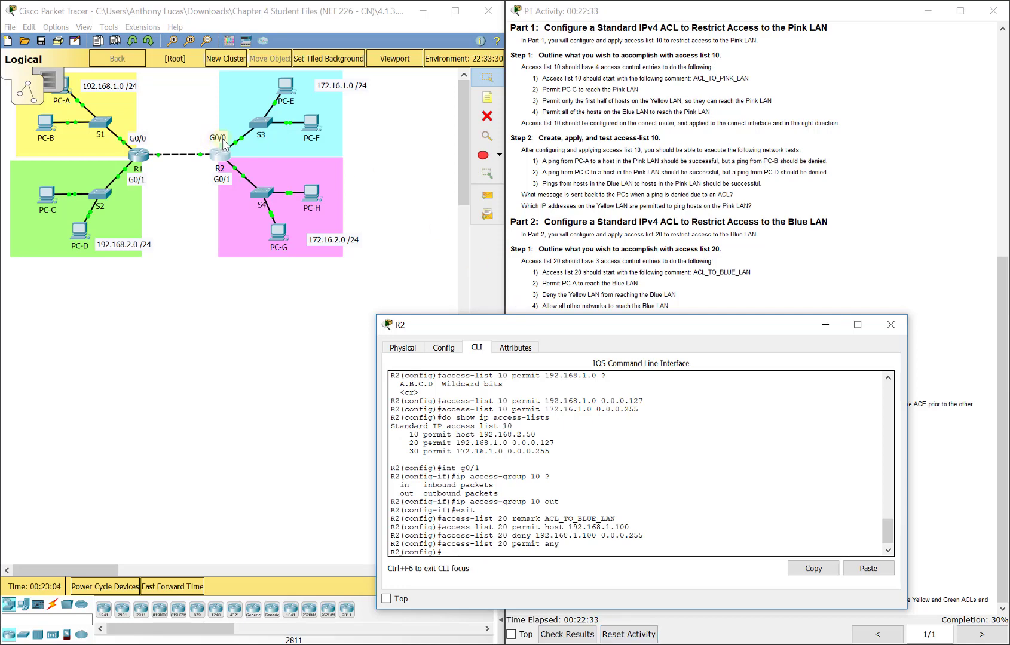
# Step: Under int g0/0, enter 'ip access-group 20 out', adding the missing list number, then exit
pyautogui.write('int g0/0')
pyautogui.press('Return')
pyautogui.write('ip access-0g')
pyautogui.press('BackSpace')
pyautogui.press('BackSpace')
pyautogui.write('group out')
pyautogui.press('Return')
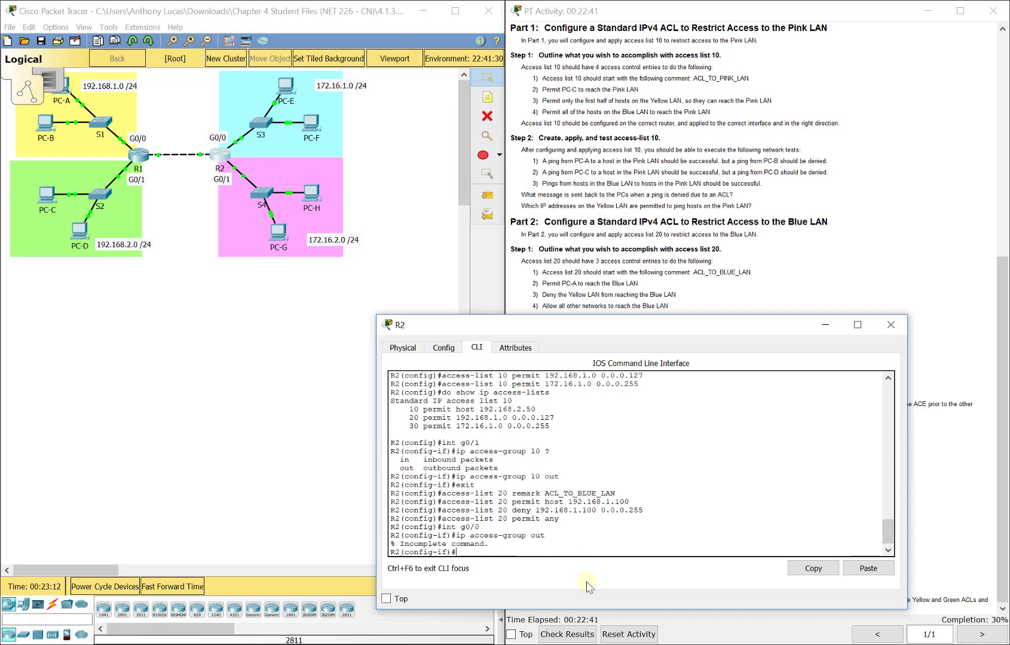
pyautogui.press('Up')
pyautogui.press('Left')
pyautogui.press('Left')
pyautogui.press('Left')
pyautogui.write('20')
pyautogui.press('Return')
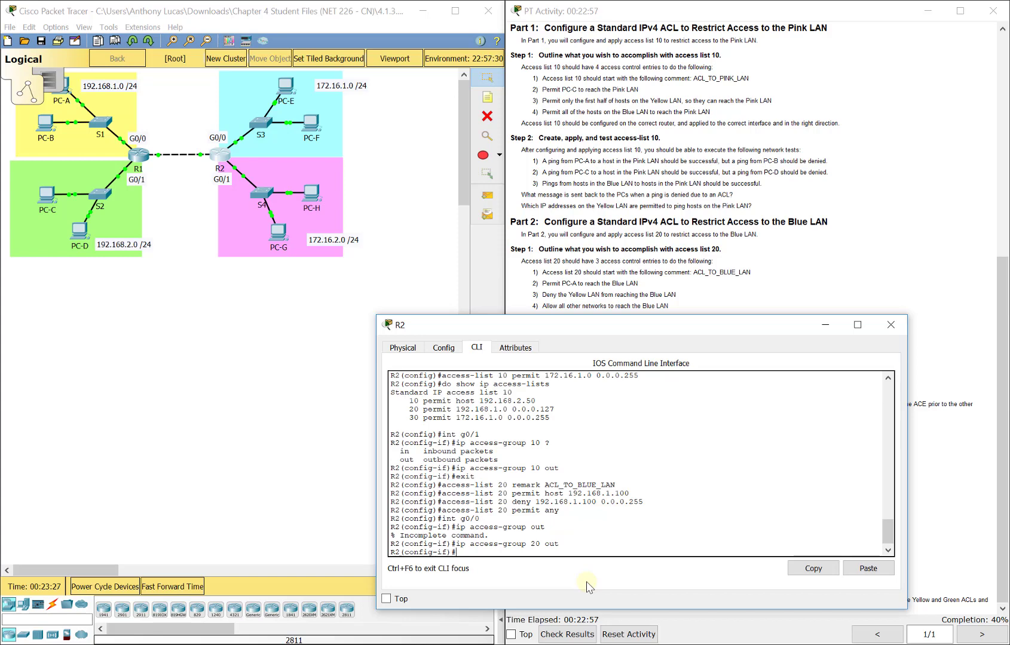
pyautogui.write('xit')
pyautogui.press('Return')
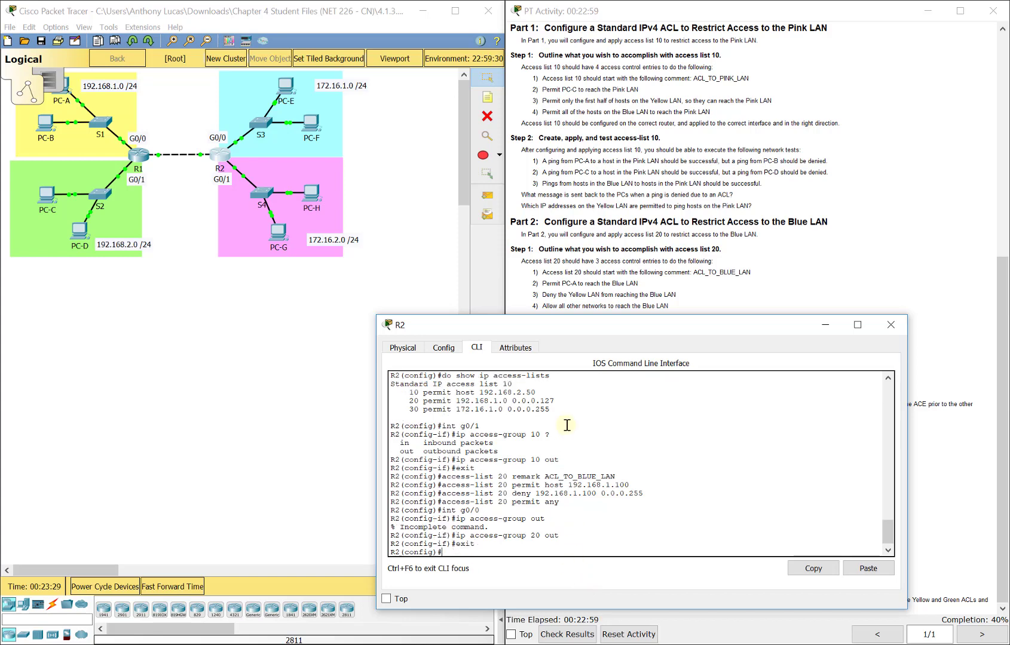
# Step: Enter 'ip access-list standard 20' on R2, fixing the 'access-lists' typo
pyautogui.moveTo(578, 332); pyautogui.dragTo(603, 238)
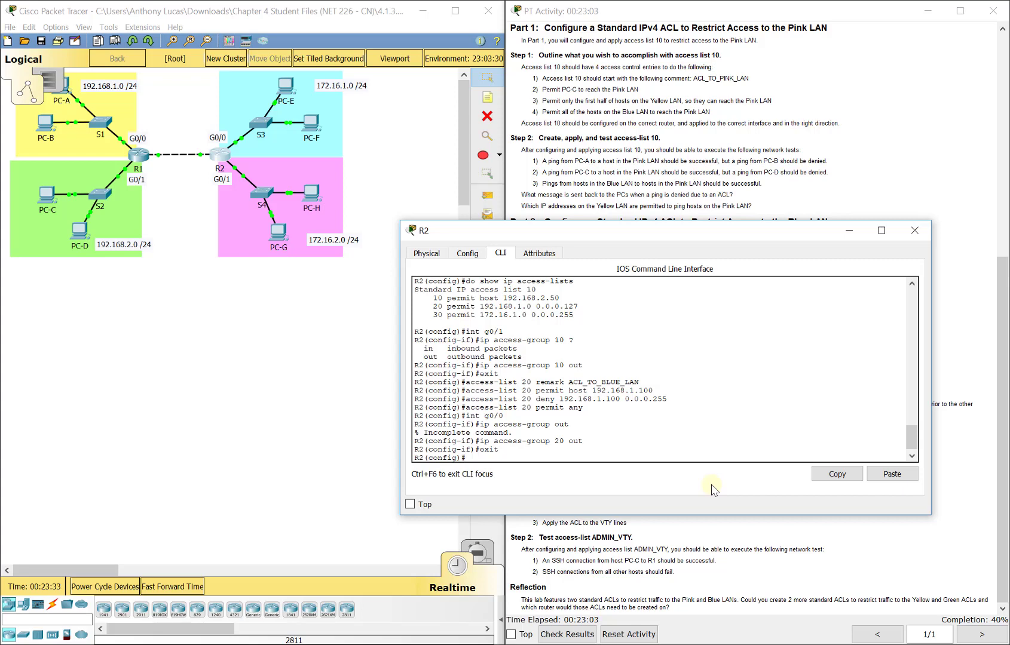
pyautogui.write('ip access-lists standard 20')
pyautogui.press('Return')
pyautogui.press('Up')
pyautogui.press('Left')
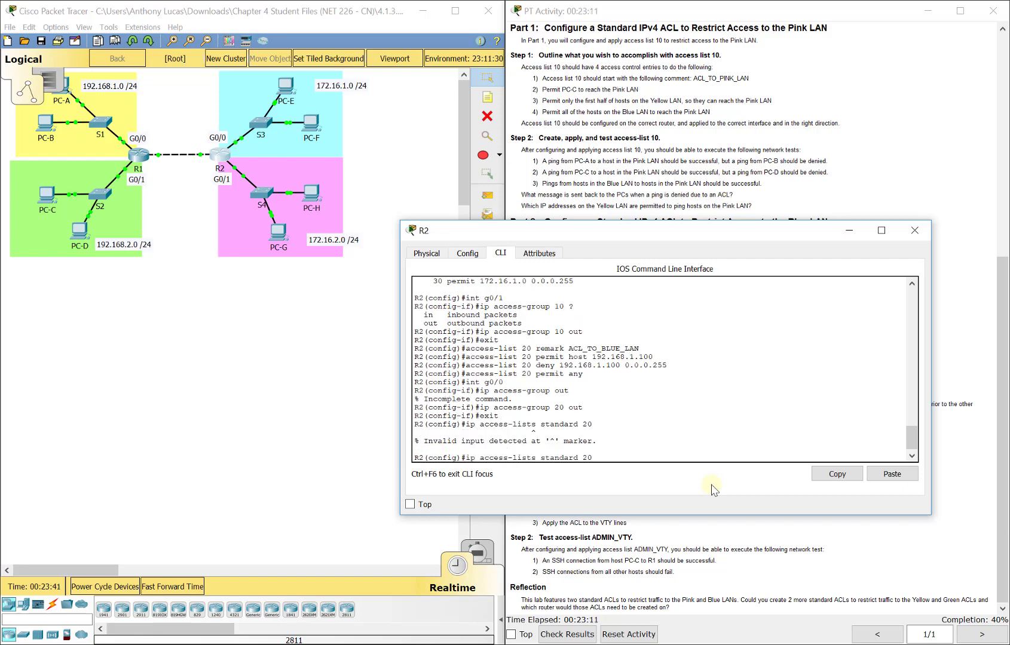
pyautogui.press('Delete')
pyautogui.press('Return')
# Step: Run 'do show ip access-lists', review list 20's three entries, then exit
pyautogui.write('show do')
pyautogui.write(' show')
pyautogui.press('BackSpace')
pyautogui.write('show i')
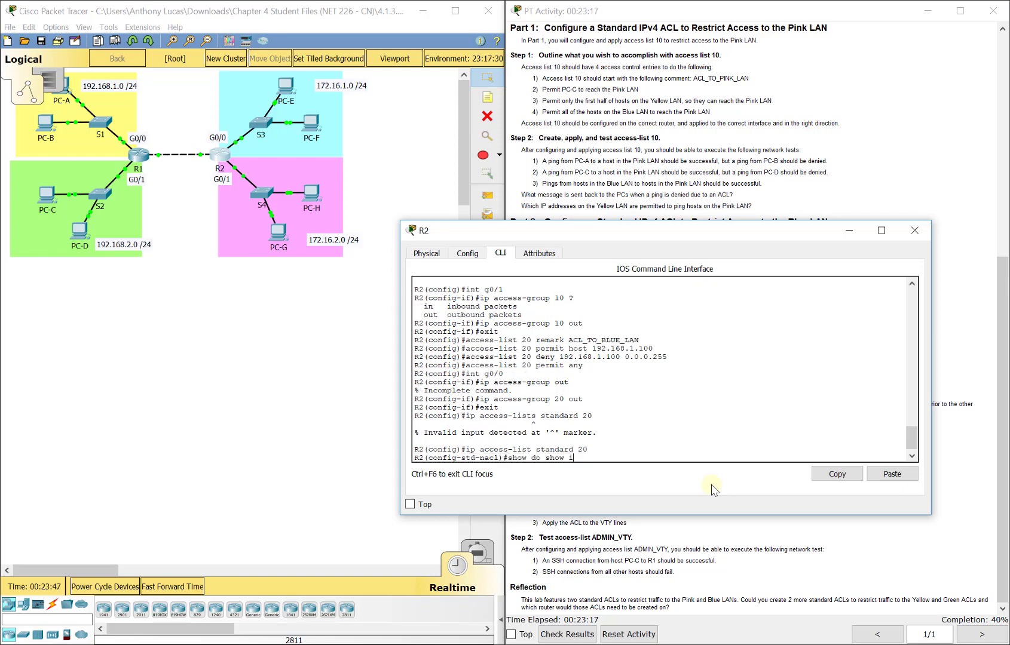
pyautogui.press('BackSpace')
pyautogui.press('BackSpace')
pyautogui.press('BackSpace')
pyautogui.press('BackSpace')
pyautogui.press('BackSpace')
pyautogui.press('BackSpace')
pyautogui.press('BackSpace')
pyautogui.press('BackSpace')
pyautogui.press('BackSpace')
pyautogui.press('BackSpace')
pyautogui.press('BackSpace')
pyautogui.press('BackSpace')
pyautogui.write('do show iu')
pyautogui.write(' access-lists')
pyautogui.press('Return')
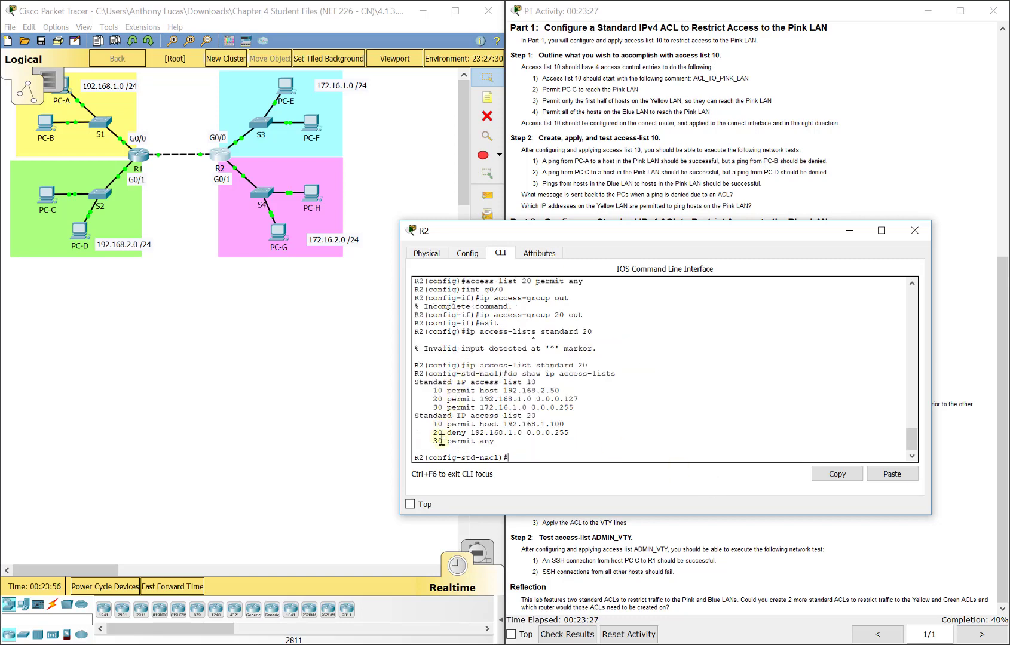
pyautogui.moveTo(433, 433); pyautogui.dragTo(569, 432)
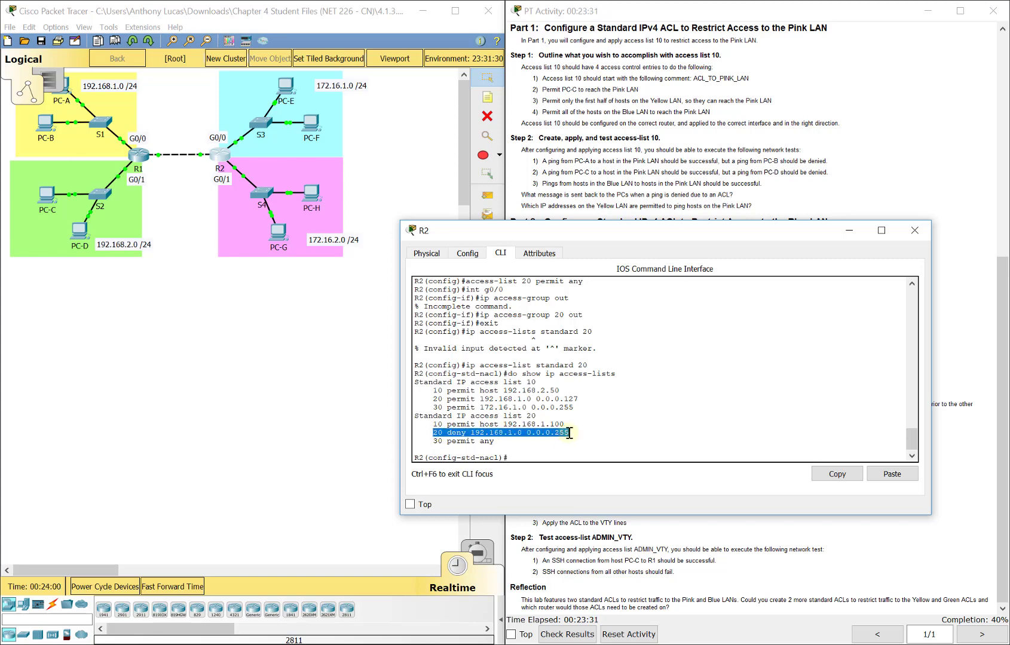
pyautogui.moveTo(536, 416); pyautogui.dragTo(438, 440)
pyautogui.click(527, 459)
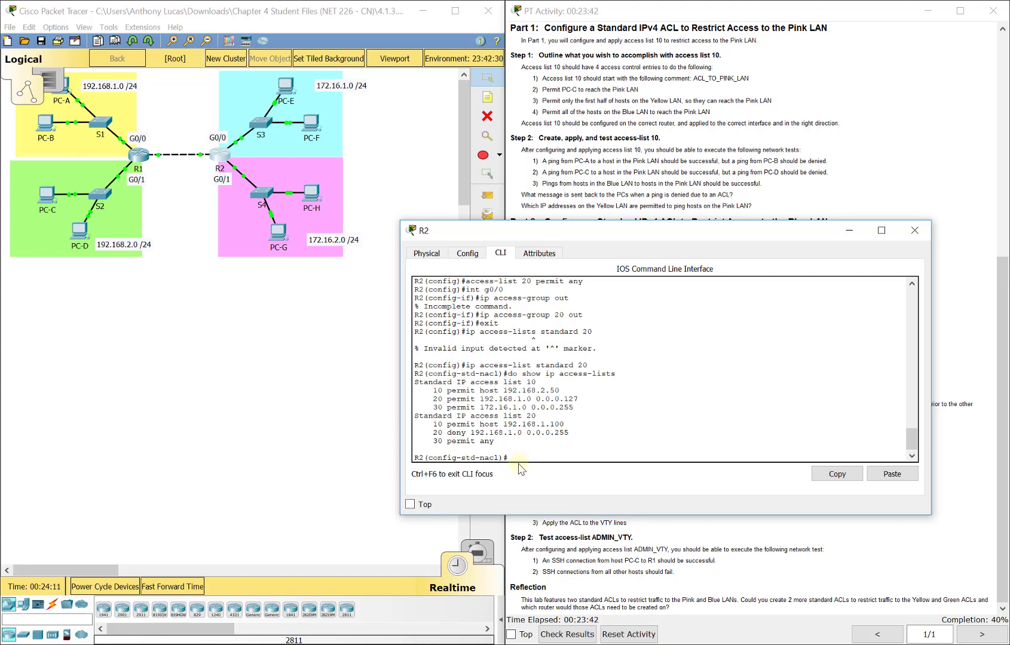
pyautogui.write('exit')
pyautogui.press('Return')
pyautogui.moveTo(635, 233); pyautogui.dragTo(347, 126)
# Step: Read Part 3, then create standard list ADMIN_VTY on R2 permitting host 192.168.2.50 and exit
pyautogui.click(744, 395)
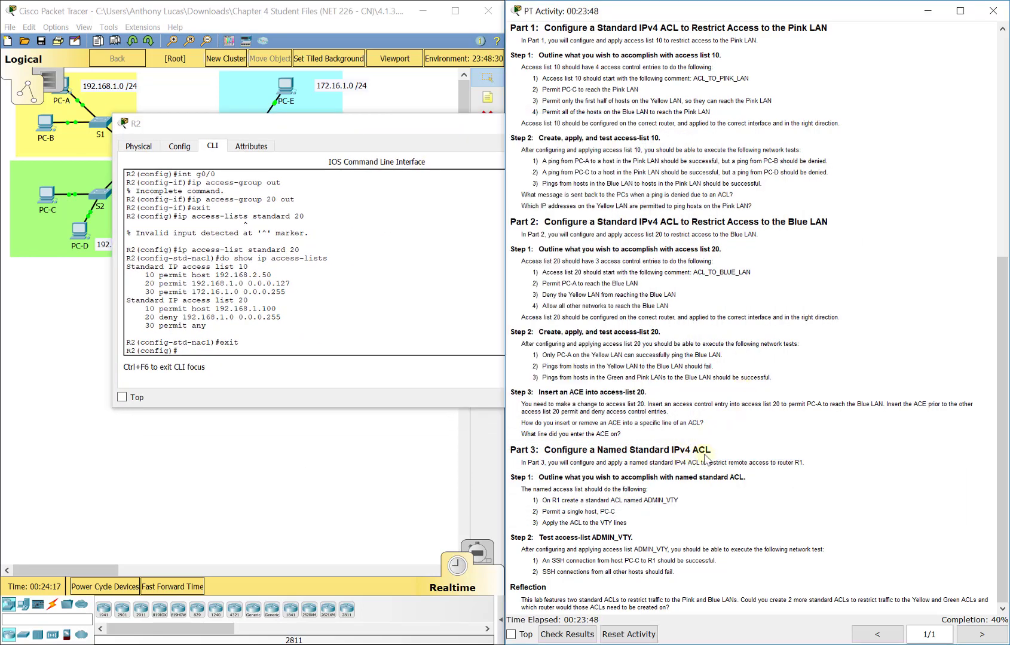
pyautogui.click(270, 349)
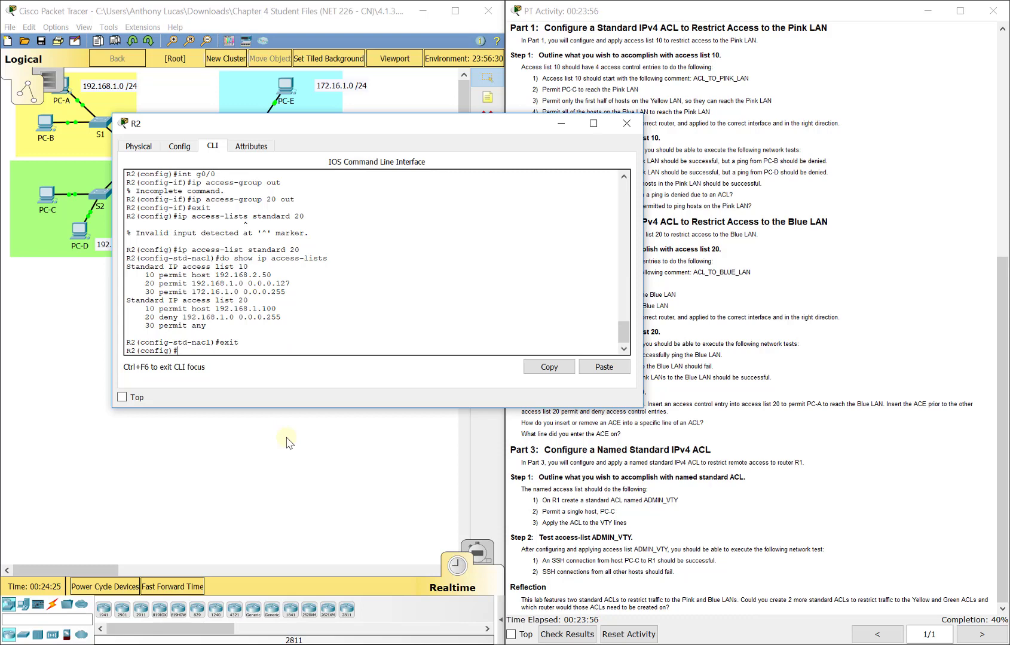
pyautogui.write('ip access-list standard ADMIN_VTY')
pyautogui.press('Return')
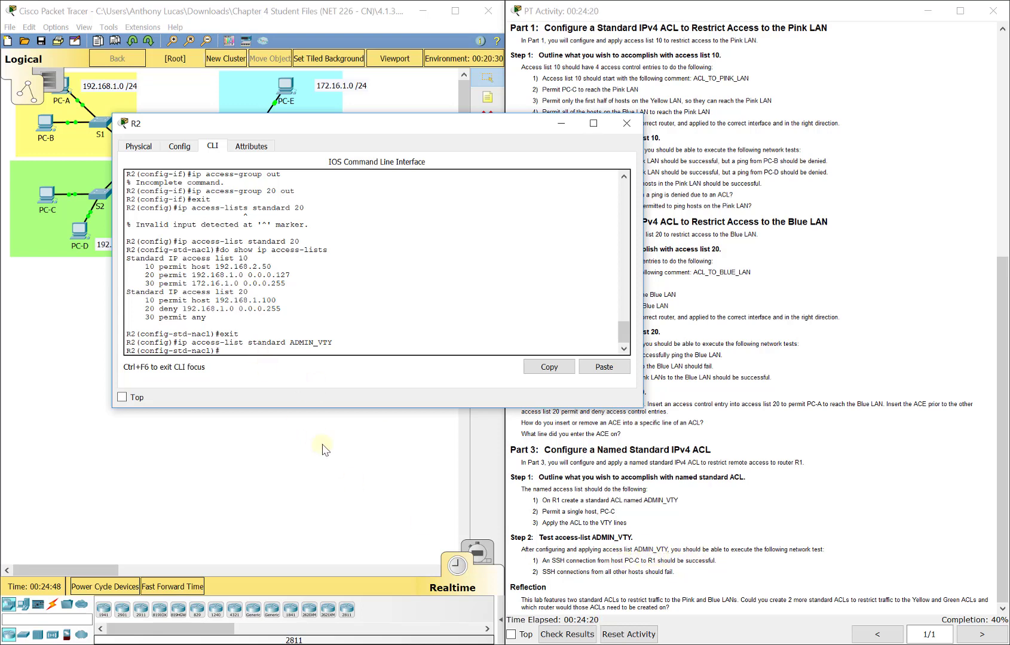
pyautogui.write('poer')
pyautogui.write('rmit 192.168')
pyautogui.write('.2.50')
pyautogui.press('Left')
pyautogui.press('Left')
pyautogui.press('Left')
pyautogui.press('Left')
pyautogui.press('Left')
pyautogui.press('Left')
pyautogui.press('Left')
pyautogui.write('host')
pyautogui.press('Return')
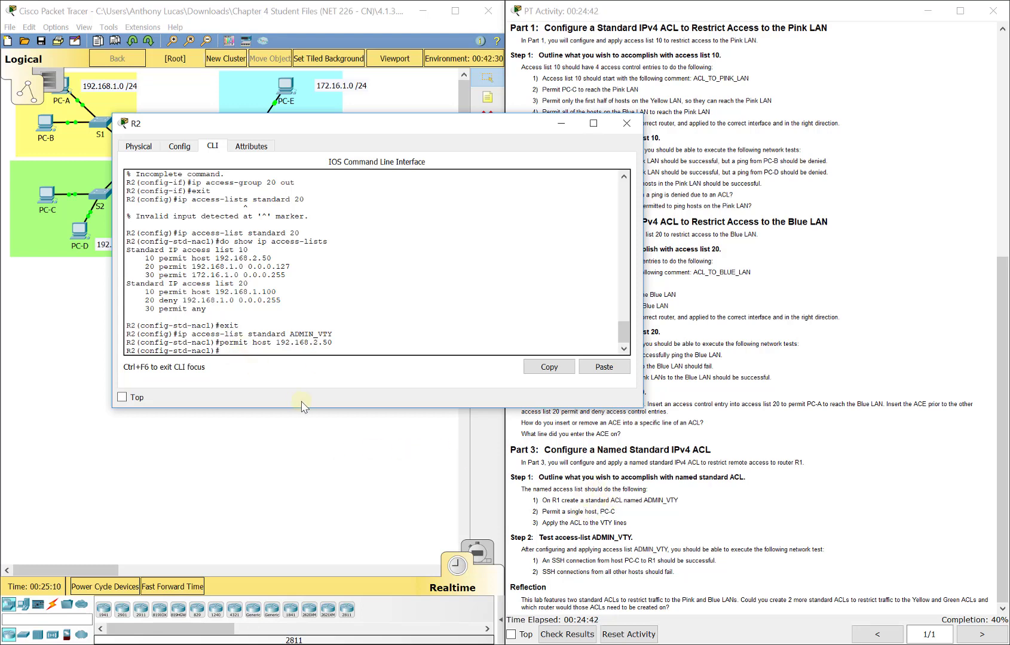
pyautogui.write('exit')
pyautogui.press('Return')
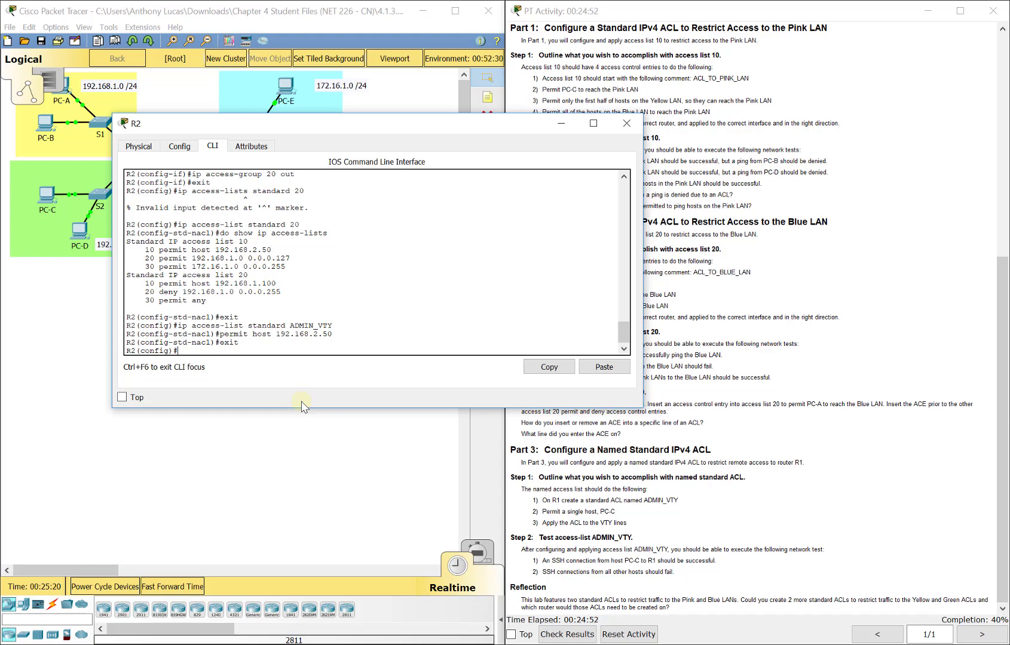
# Step: Enter 'line vty 0 4' on R2, removing the stray hyphen
pyautogui.write('line vty')
pyautogui.write(' 0- 4')
pyautogui.press('BackSpace')
pyautogui.press('BackSpace')
pyautogui.press('BackSpace')
pyautogui.write('4')
pyautogui.press('Return')
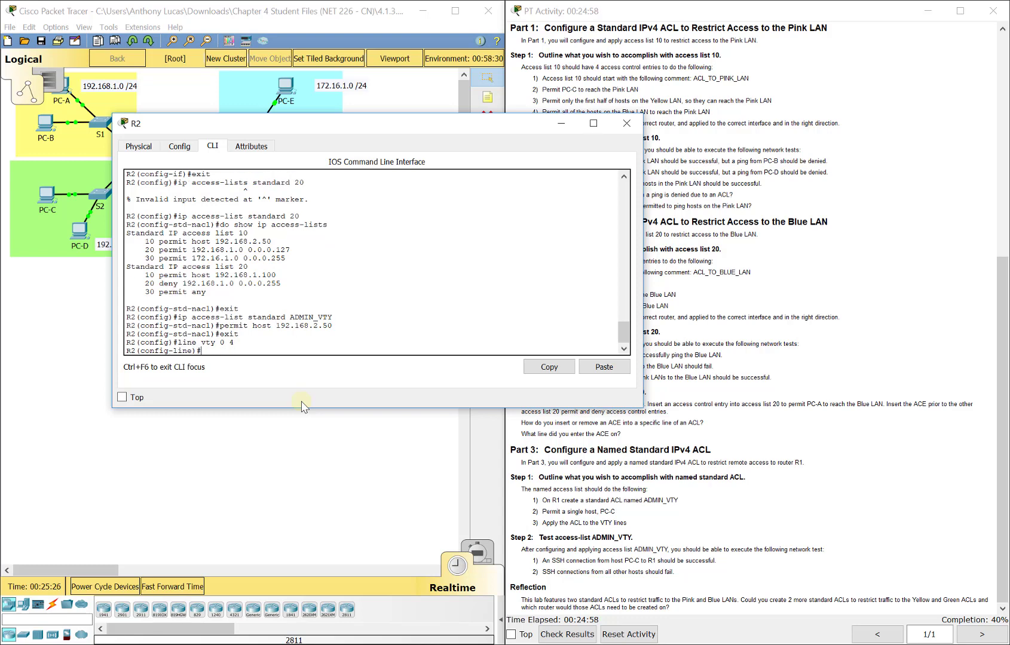
# Step: View the 'access-class ADMIN_VTY ?' in/out options, discard the command, and exit to global configuration
pyautogui.write('access-class ADMIN_VTY ?')
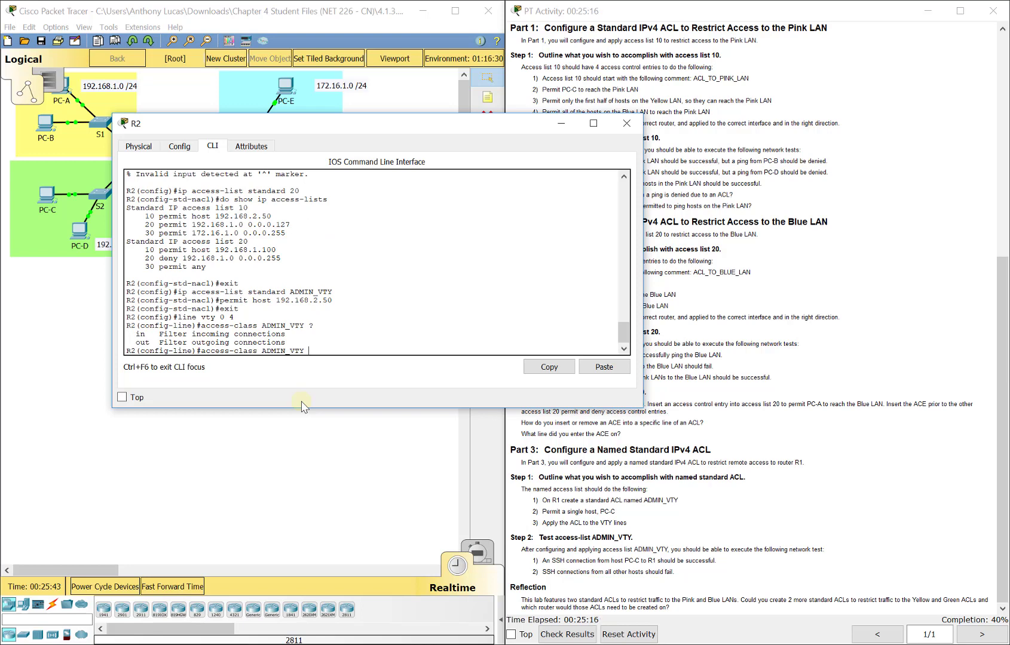
pyautogui.moveTo(289, 118); pyautogui.dragTo(469, 119)
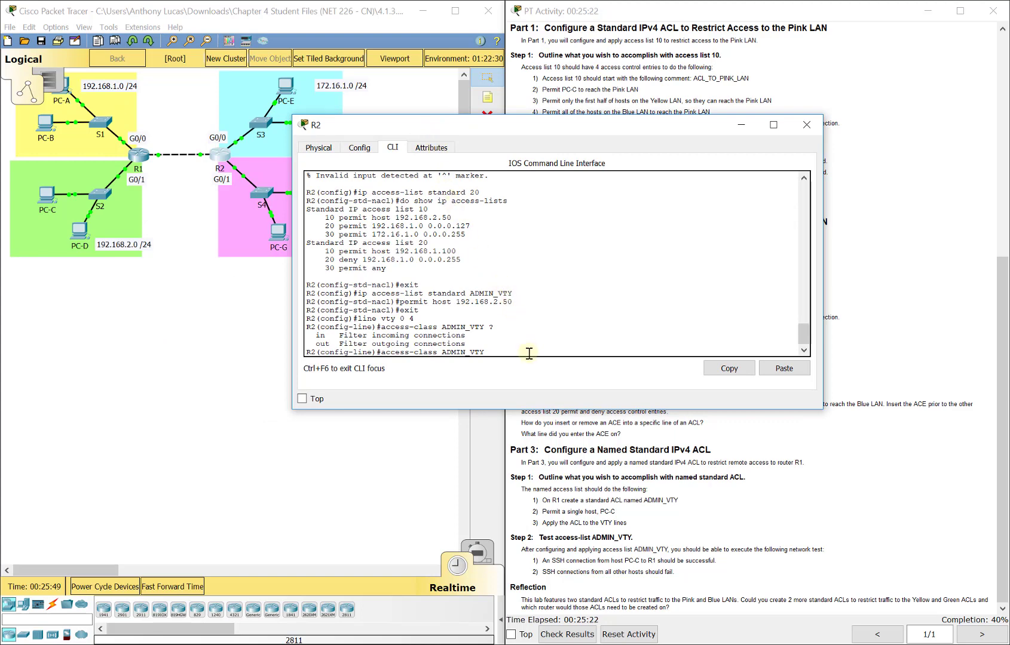
pyautogui.press('BackSpace')
pyautogui.press('BackSpace')
pyautogui.press('BackSpace')
pyautogui.press('BackSpace')
pyautogui.press('BackSpace')
pyautogui.press('BackSpace')
pyautogui.press('BackSpace')
pyautogui.press('BackSpace')
pyautogui.press('BackSpace')
pyautogui.press('BackSpace')
pyautogui.press('BackSpace')
pyautogui.press('BackSpace')
pyautogui.press('BackSpace')
pyautogui.press('BackSpace')
pyautogui.press('BackSpace')
pyautogui.press('BackSpace')
pyautogui.press('BackSpace')
pyautogui.press('BackSpace')
pyautogui.press('BackSpace')
pyautogui.press('BackSpace')
pyautogui.write('exit')
pyautogui.press('Return')
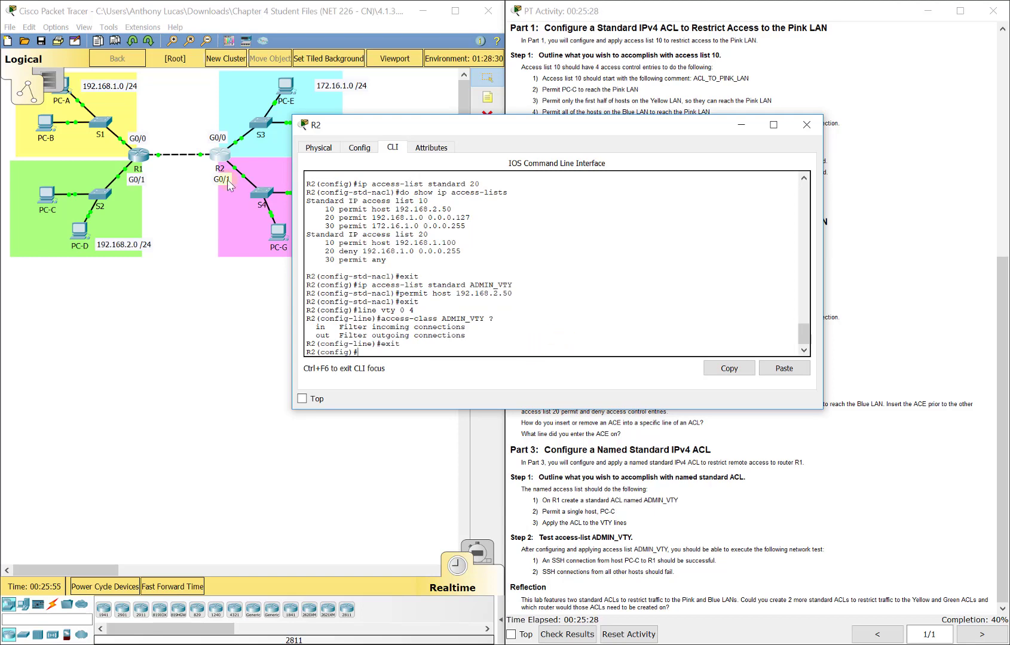
# Step: Open R1's CLI, log in with the admin username and password, run enable, then 'config t'
pyautogui.click(139, 156)
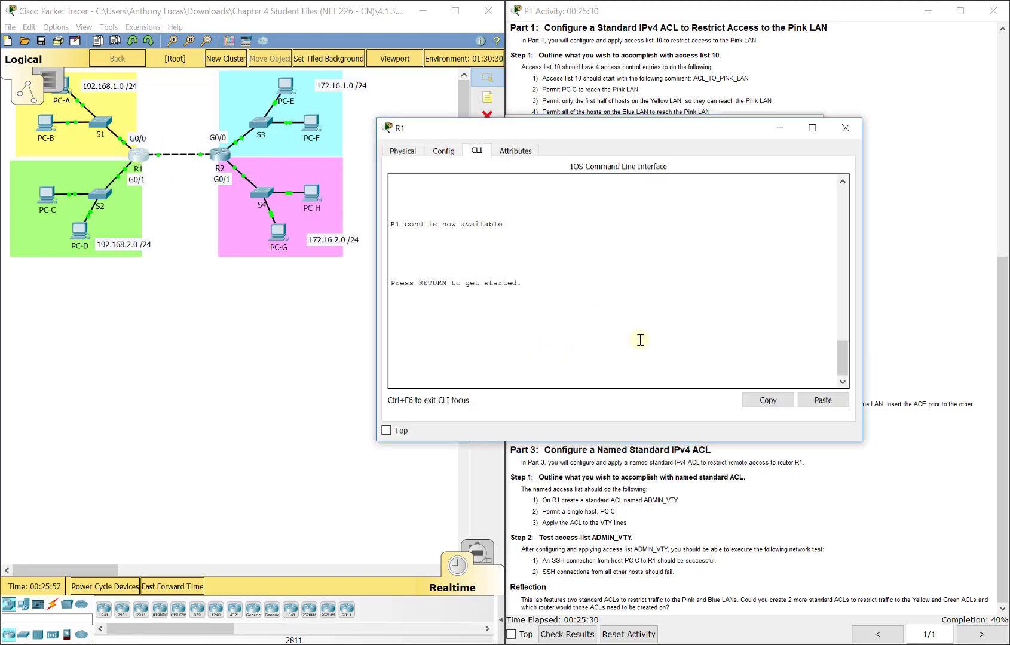
pyautogui.press('Return')
pyautogui.write('admin01')
pyautogui.press('Return')
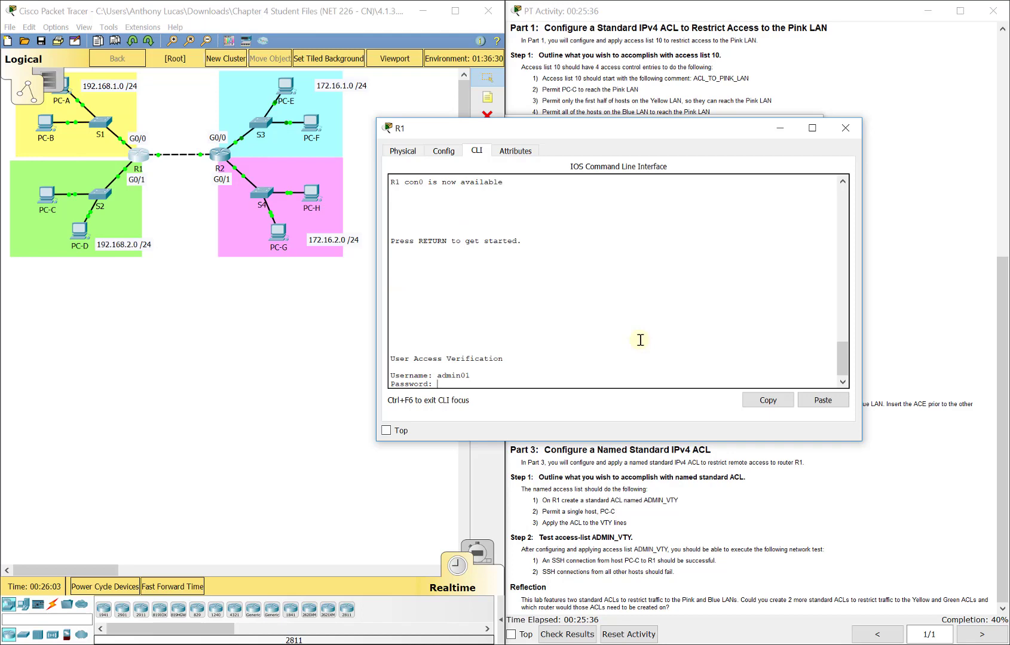
pyautogui.press('Return')
pyautogui.write('en')
pyautogui.press('Return')
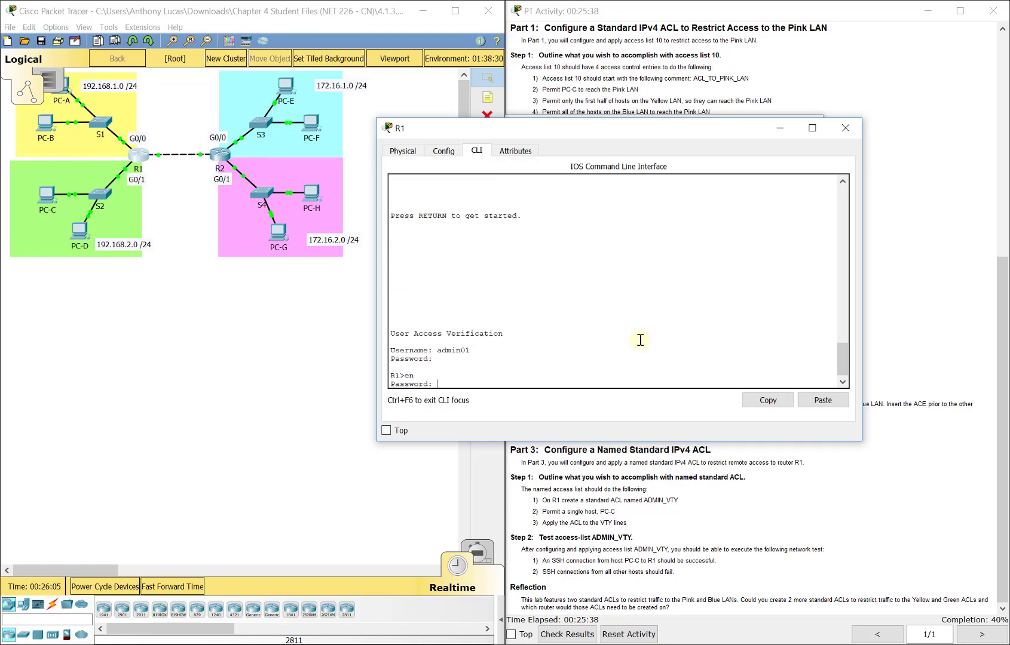
pyautogui.press('Return')
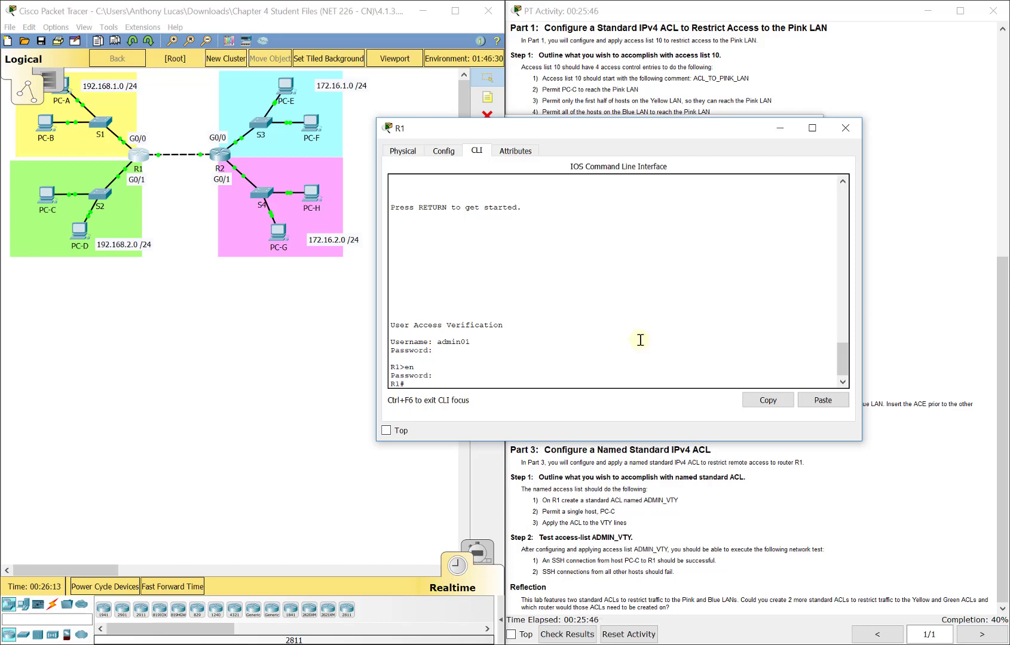
pyautogui.write('config t')
pyautogui.press('Return')
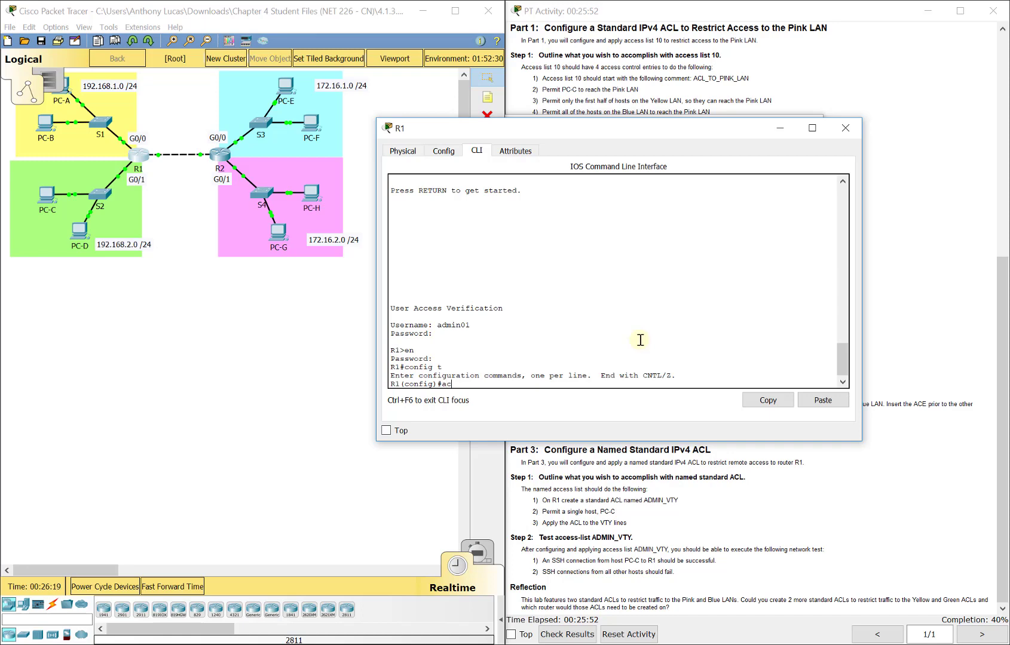
# Step: Enter 'ip access-list standard ADMIN_VTY' on R1, add 'permit host 192.168.2.50', and exit
pyautogui.write('ip access-list ADMIN_VTY')
pyautogui.press('Return')
pyautogui.press('Up')
pyautogui.write('standard')
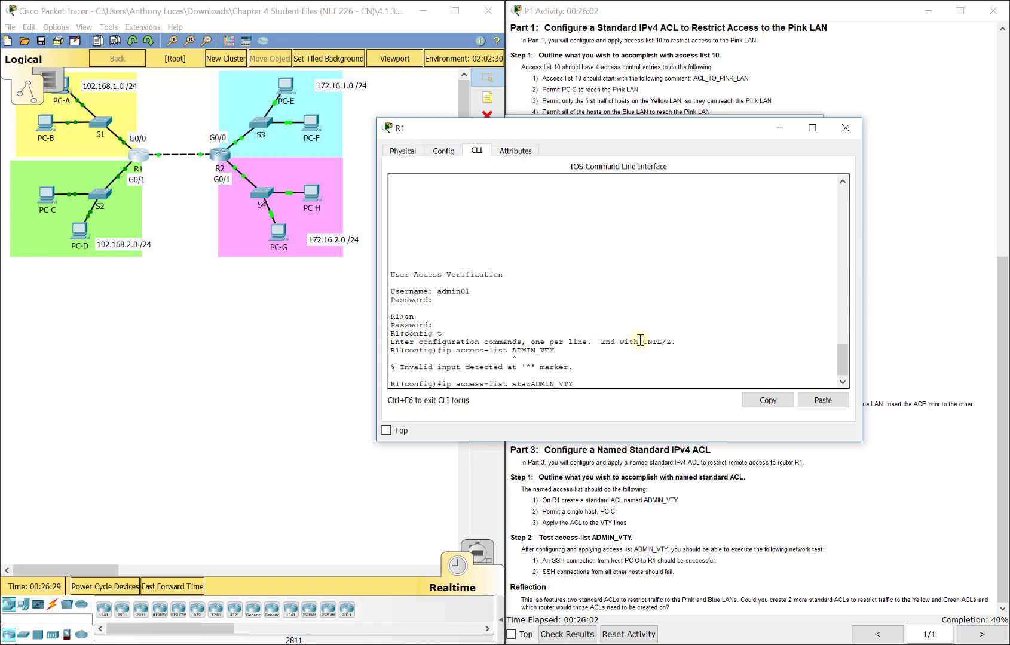
pyautogui.press('Return')
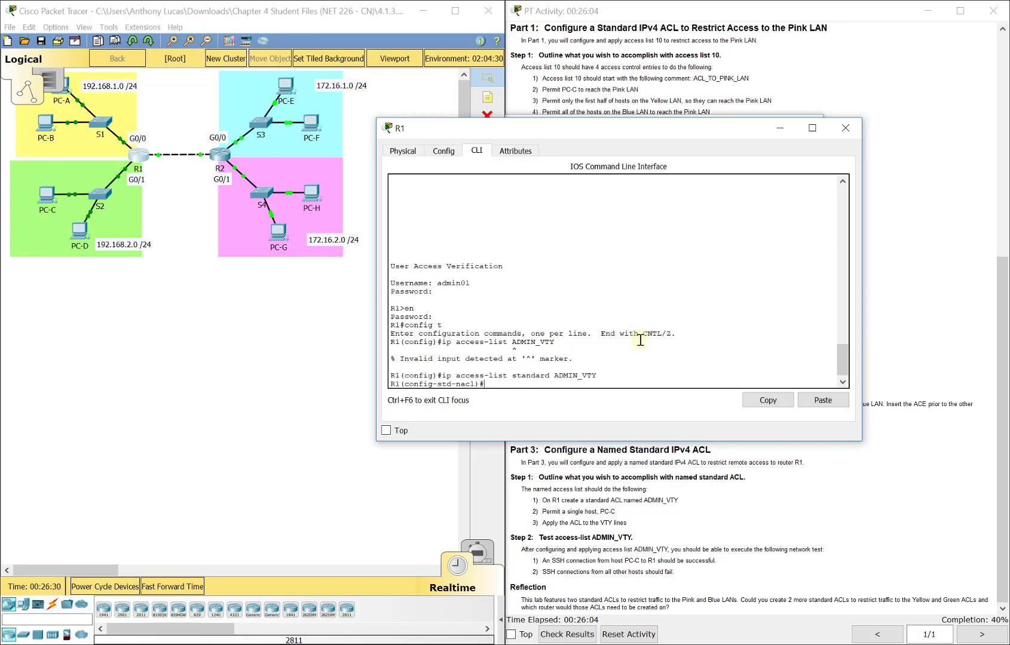
pyautogui.write('permit 192.168.2.50')
pyautogui.press('Left')
pyautogui.press('Left')
pyautogui.press('Left')
pyautogui.write('host')
pyautogui.press('Return')
pyautogui.write('exit')
pyautogui.press('Return')
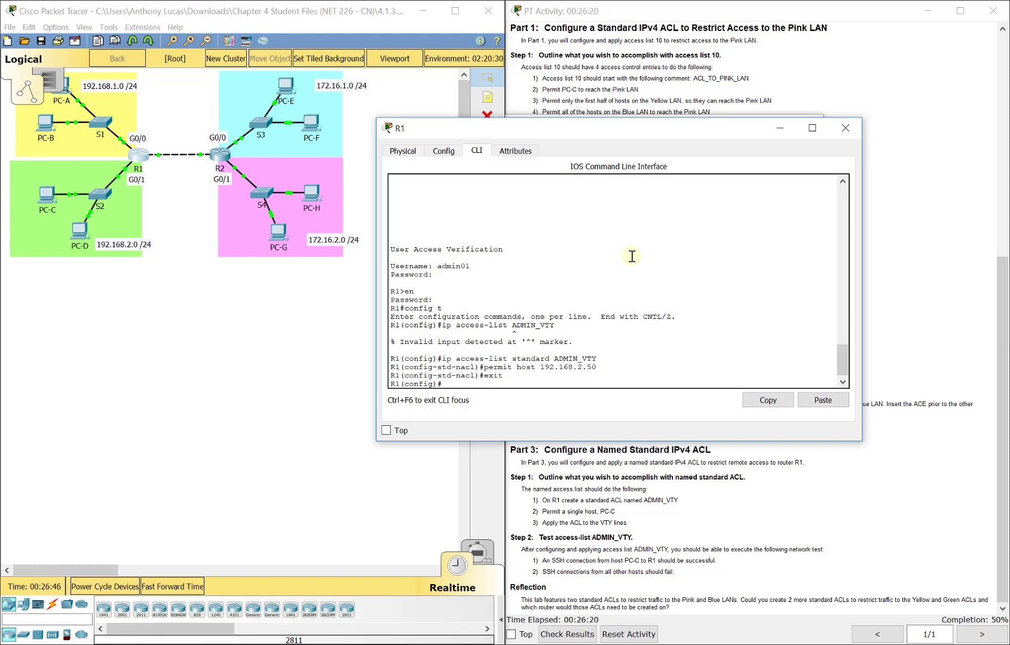
# Step: Apply access-class ADMIN_VTY inbound on R1's VTY lines 0–4
pyautogui.write('line vty 0 4')
pyautogui.press('Return')
pyautogui.write('a')
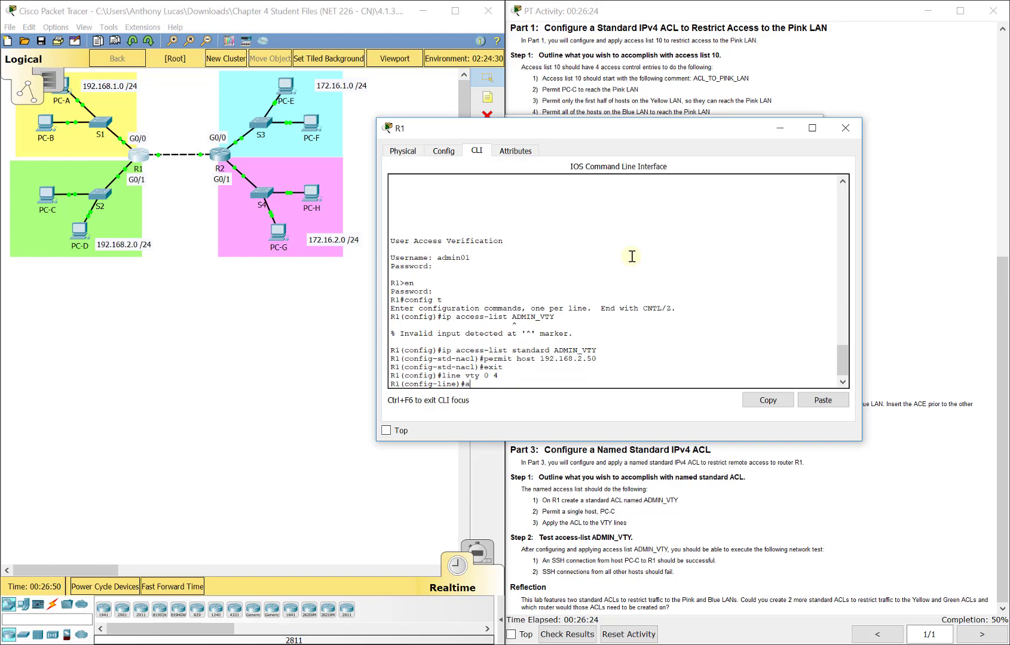
pyautogui.write('ccess-class ADMIN_VTY ?')
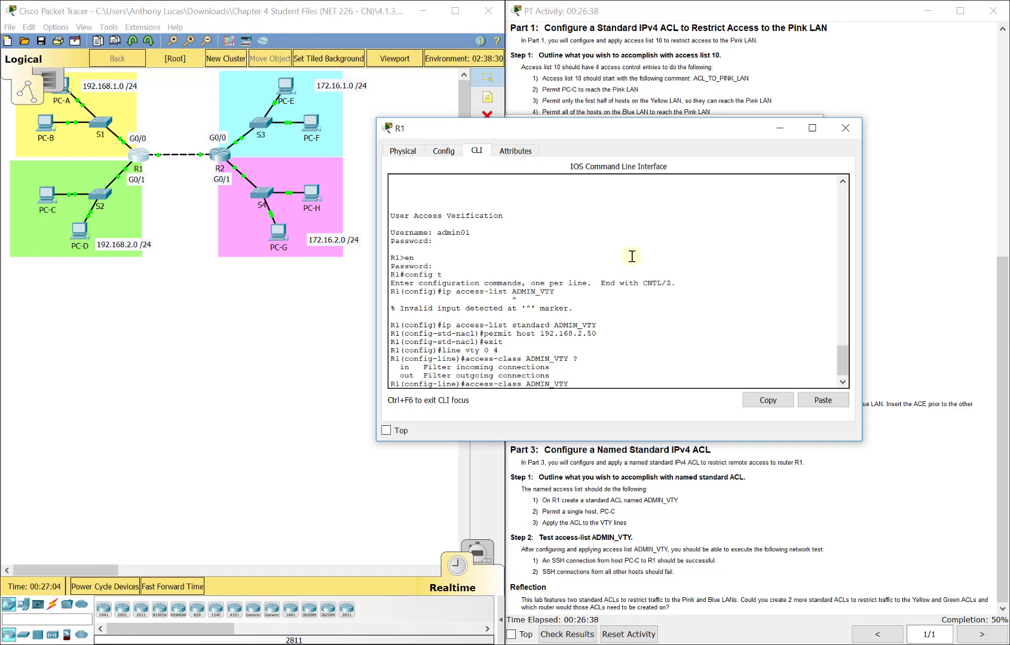
pyautogui.write('in')
pyautogui.press('Return')
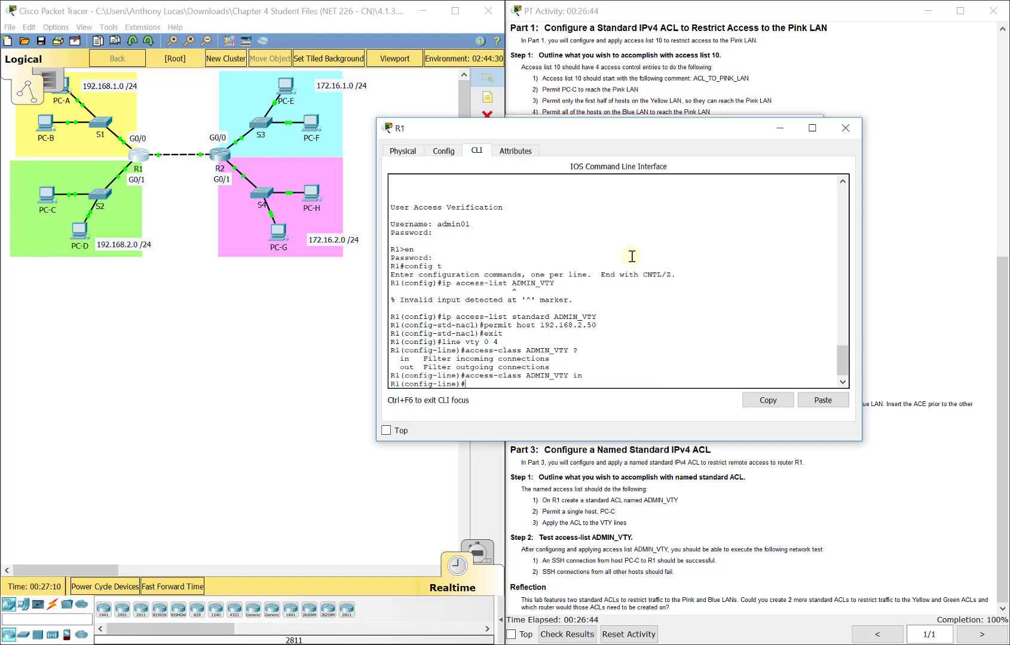
# Step: Exit line configuration mode and close R1's window
pyautogui.write('exit')
pyautogui.press('Return')
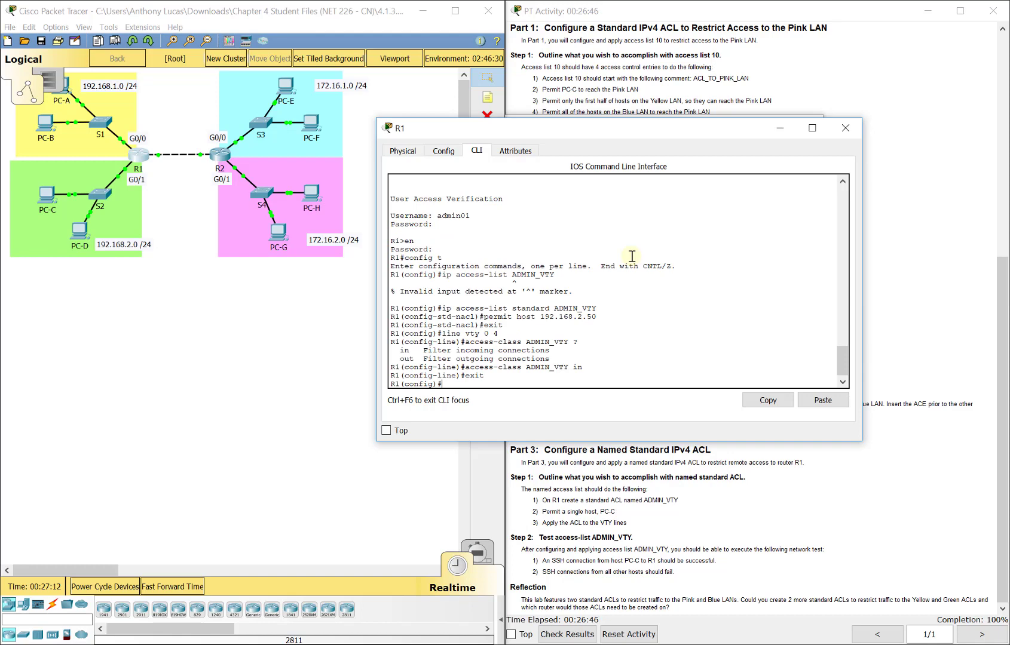
pyautogui.click(845, 128)
# Step: Open PC-C's Desktop Command Prompt
pyautogui.click(695, 510)
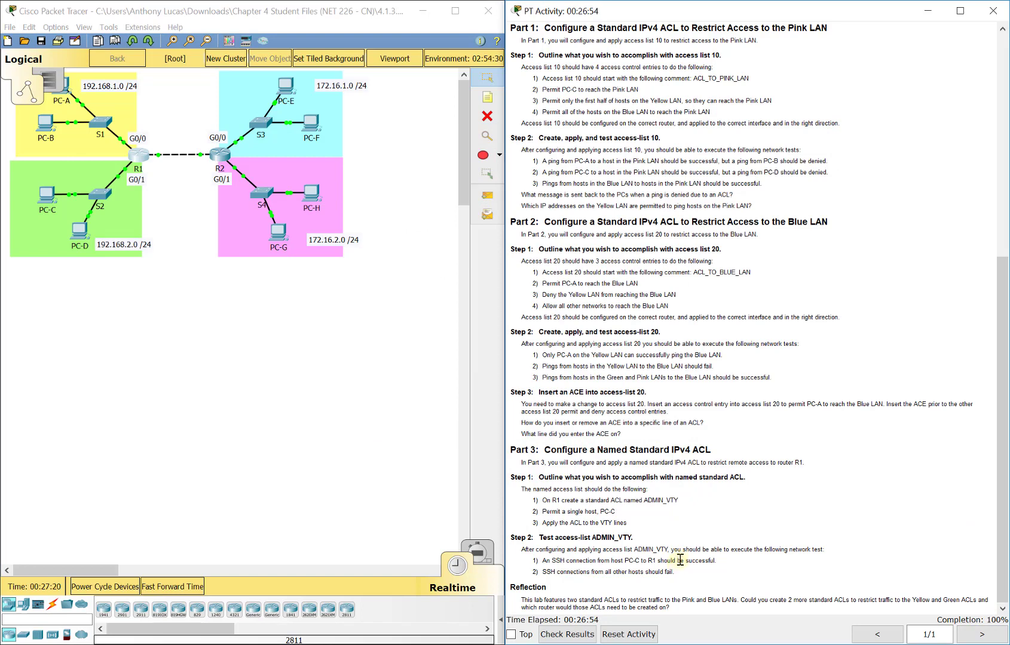
pyautogui.click(46, 195)
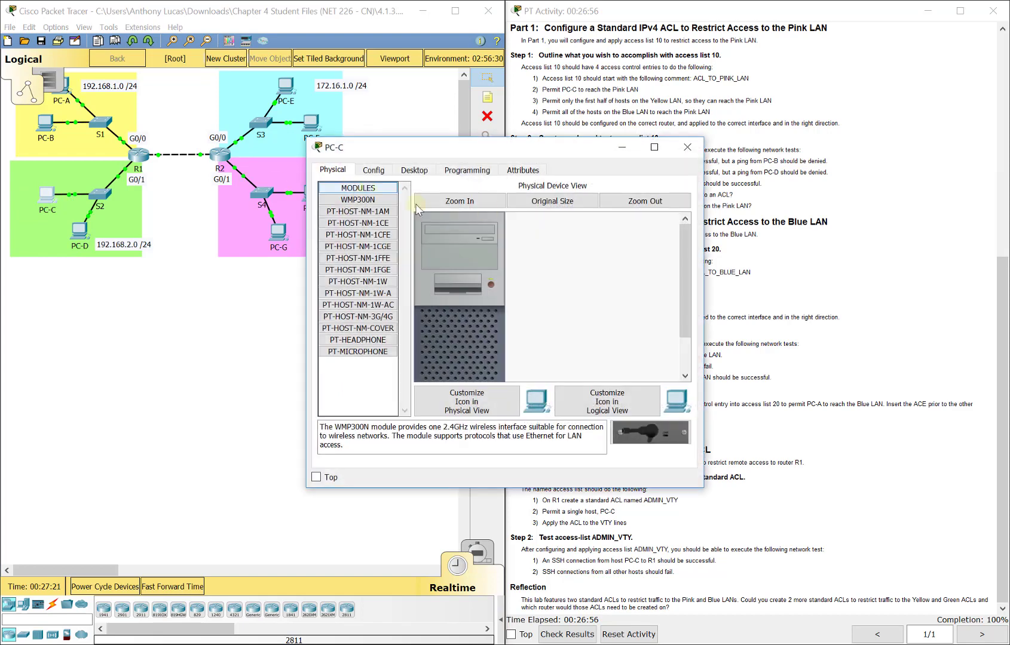
pyautogui.click(428, 171)
pyautogui.click(567, 206)
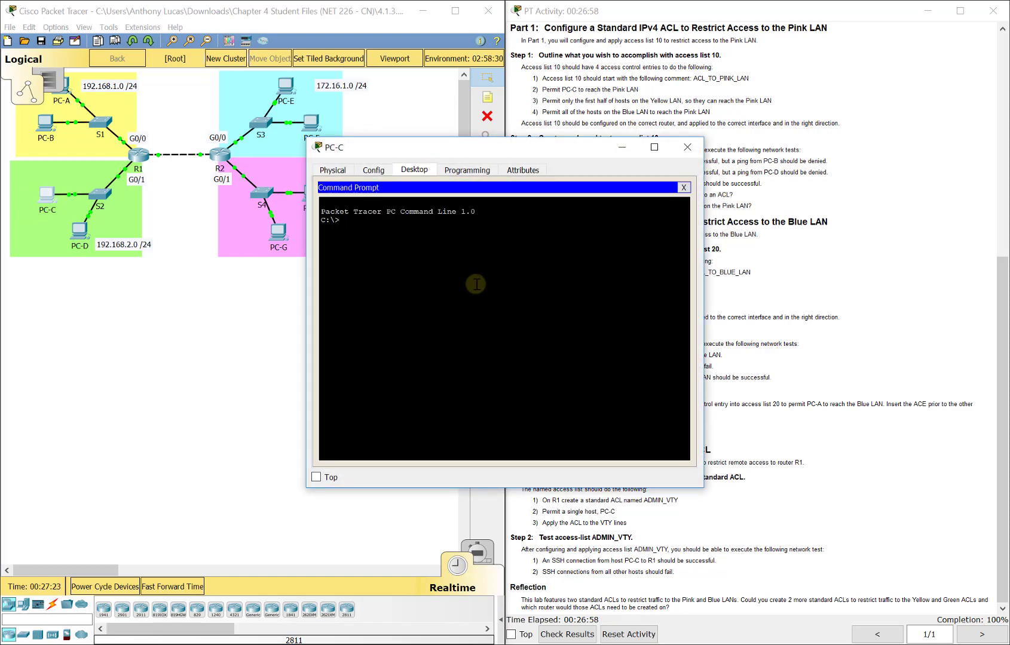
# Step: Start an SSH session from PC-C to R1 at 192.168.2.1 with the admin username
pyautogui.write('ssh -l')
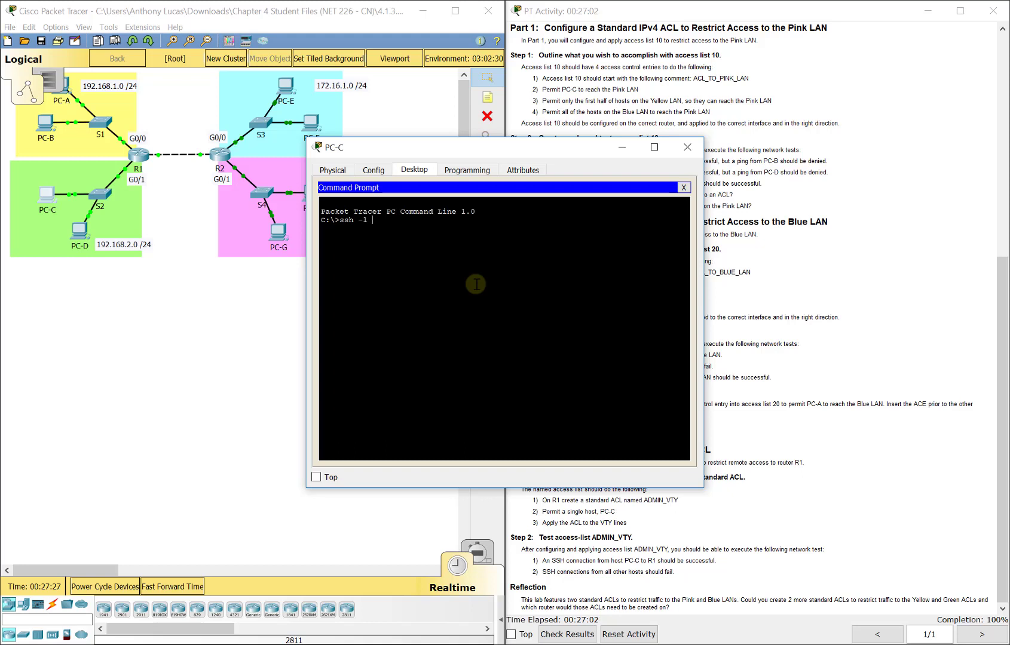
pyautogui.write(' admin01')
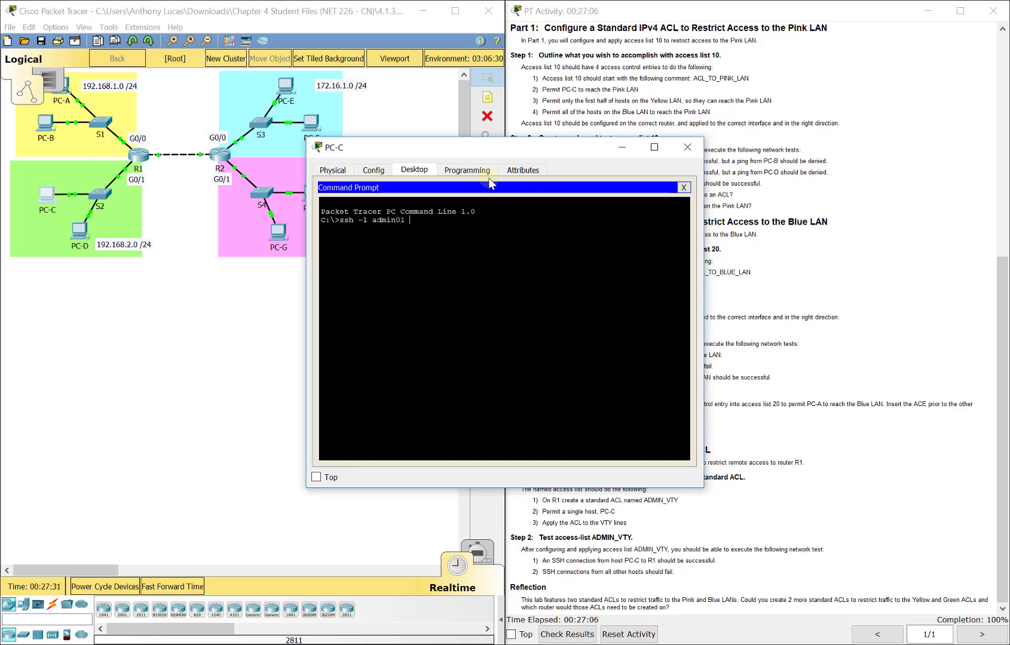
pyautogui.moveTo(481, 153); pyautogui.dragTo(291, 153)
pyautogui.click(748, 161)
pyautogui.scroll(5, 717, 197)
pyautogui.click(304, 243)
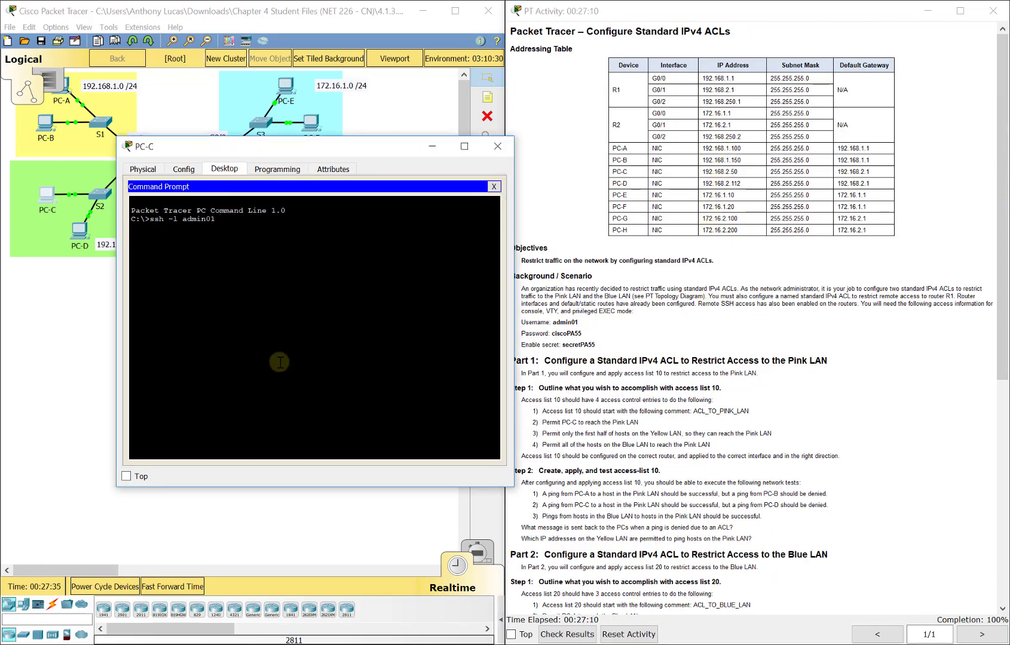
pyautogui.write('192.168.')
pyautogui.write('1.1')
pyautogui.press('BackSpace')
pyautogui.press('BackSpace')
pyautogui.write('.1')
pyautogui.press('Return')
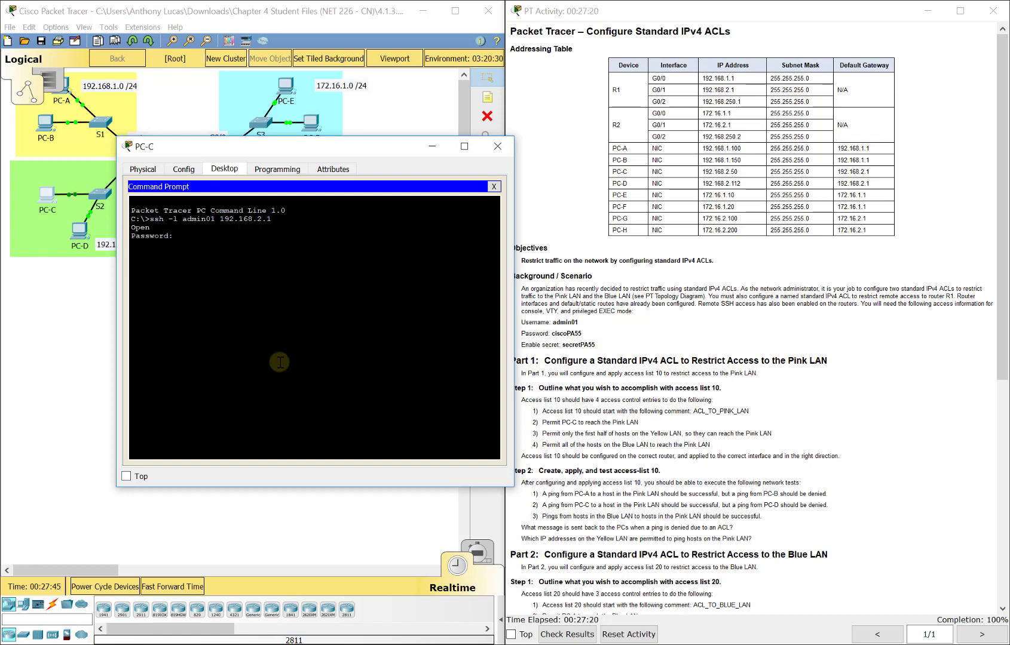
# Step: Log in, enter privileged mode with the enable secret, and page through R1's running configuration
pyautogui.press('Return')
pyautogui.write('en')
pyautogui.press('Return')
pyautogui.write('secretPA55')
pyautogui.press('Return')
pyautogui.write('show ru')
pyautogui.press('Return')
pyautogui.press('space')
pyautogui.press('space')
# Step: Close PC-C and open PC-D's Desktop Command Prompt
pyautogui.click(498, 146)
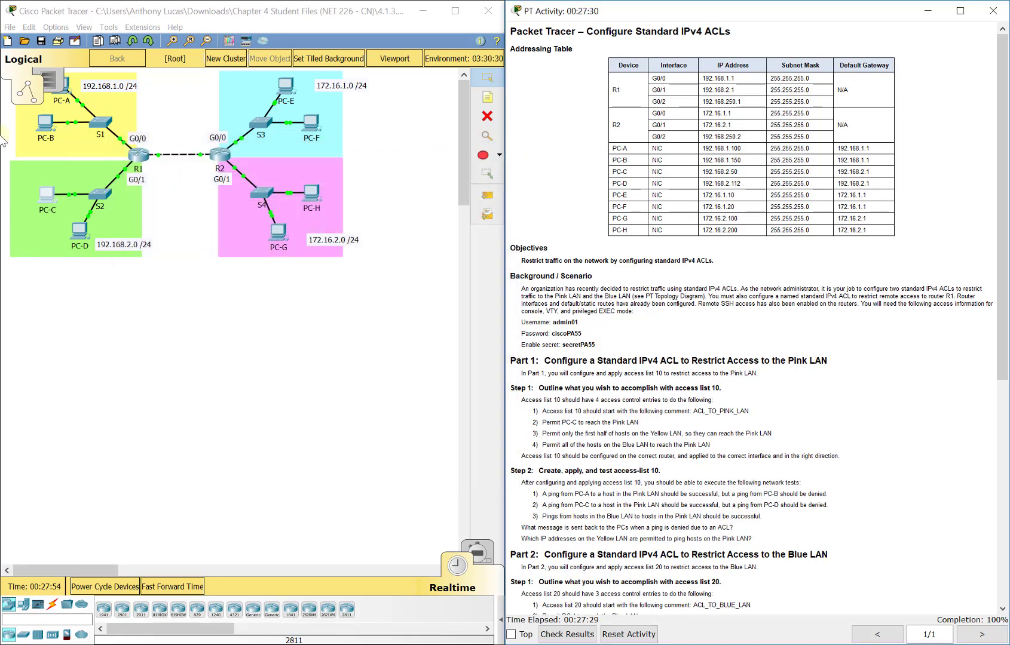
pyautogui.click(79, 230)
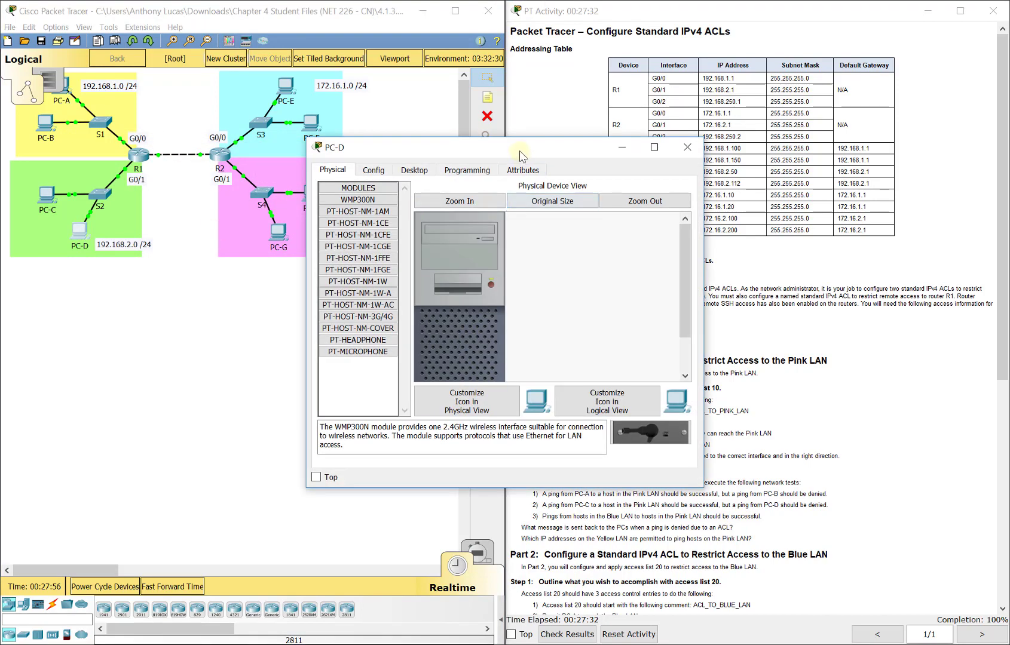
pyautogui.moveTo(520, 152); pyautogui.dragTo(306, 152)
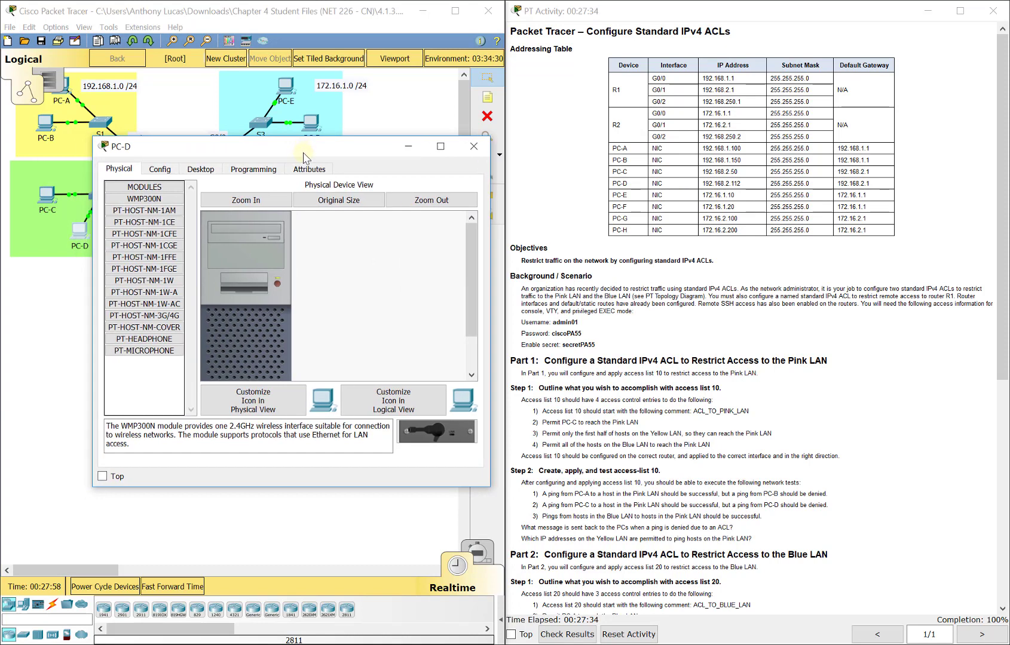
pyautogui.click(203, 170)
pyautogui.click(356, 231)
# Step: Attempt SSH from PC-D to R1 at 192.168.2.1 with the admin username, which is refused
pyautogui.write('ssh -l admin01')
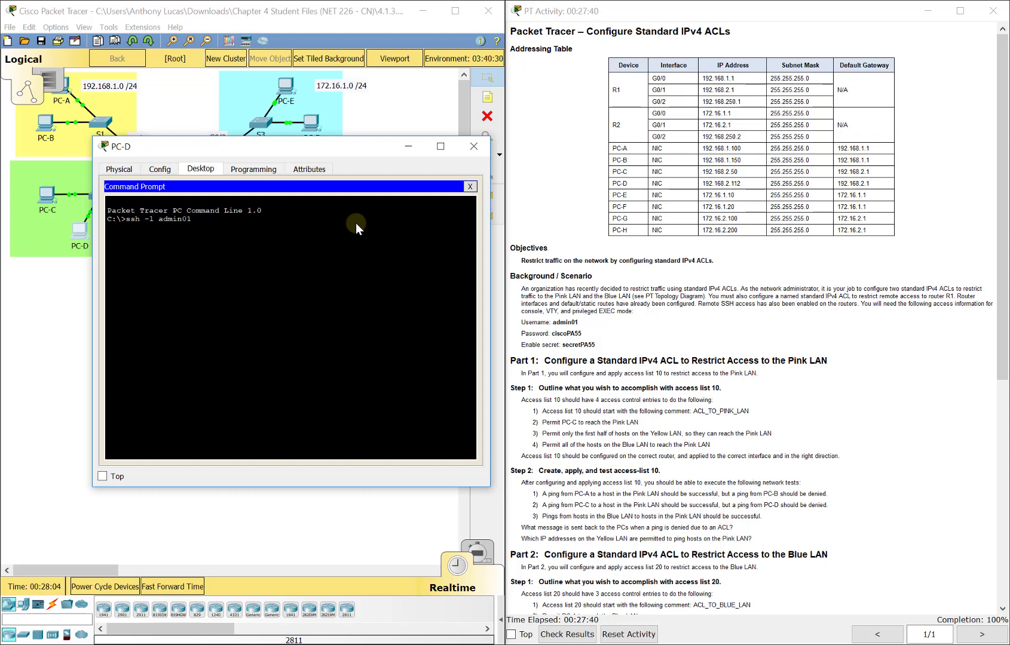
pyautogui.write('.168.2.1')
pyautogui.press('BackSpace')
pyautogui.press('BackSpace')
pyautogui.press('BackSpace')
pyautogui.press('BackSpace')
pyautogui.press('BackSpace')
pyautogui.press('BackSpace')
pyautogui.write('68.2.1')
pyautogui.press('Return')
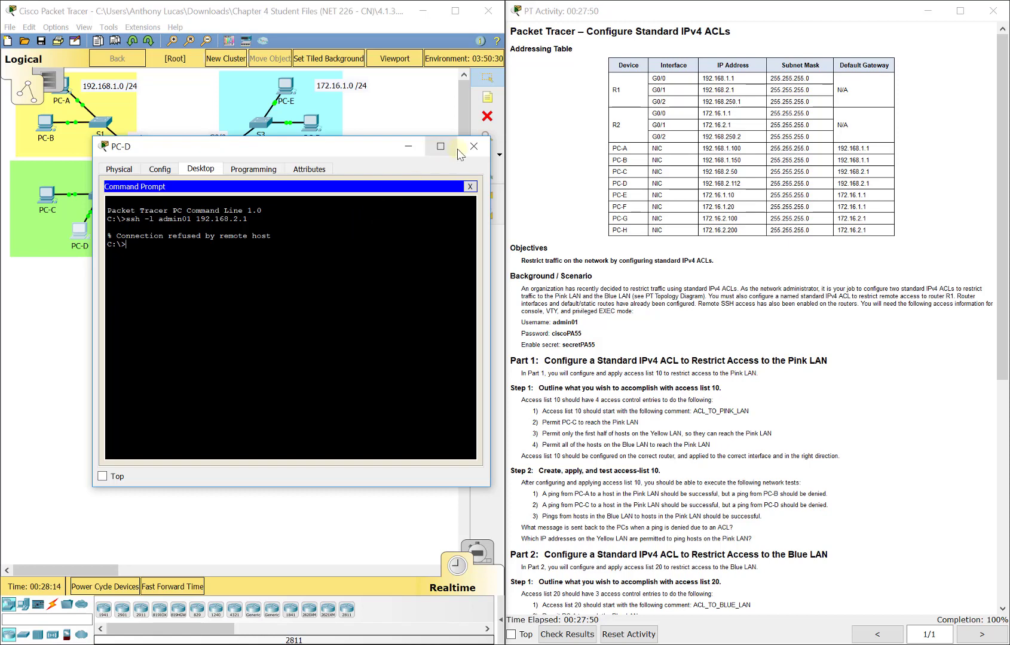
# Step: Close PC-D's window and scroll the activity instructions down to Parts 1 and 2
pyautogui.click(473, 146)
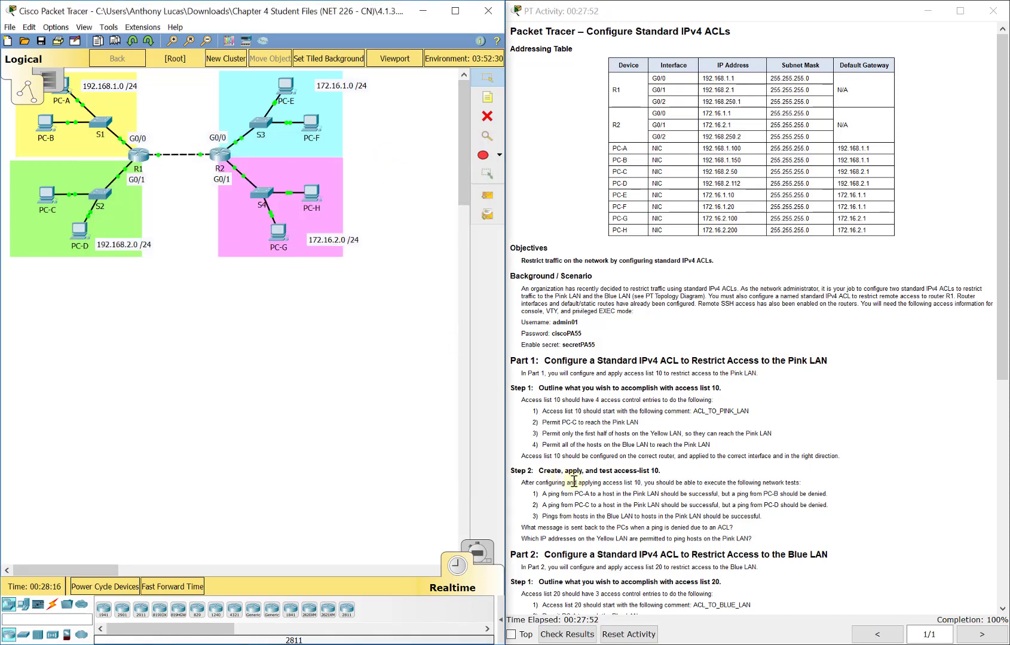
pyautogui.scroll(-5, 628, 494)
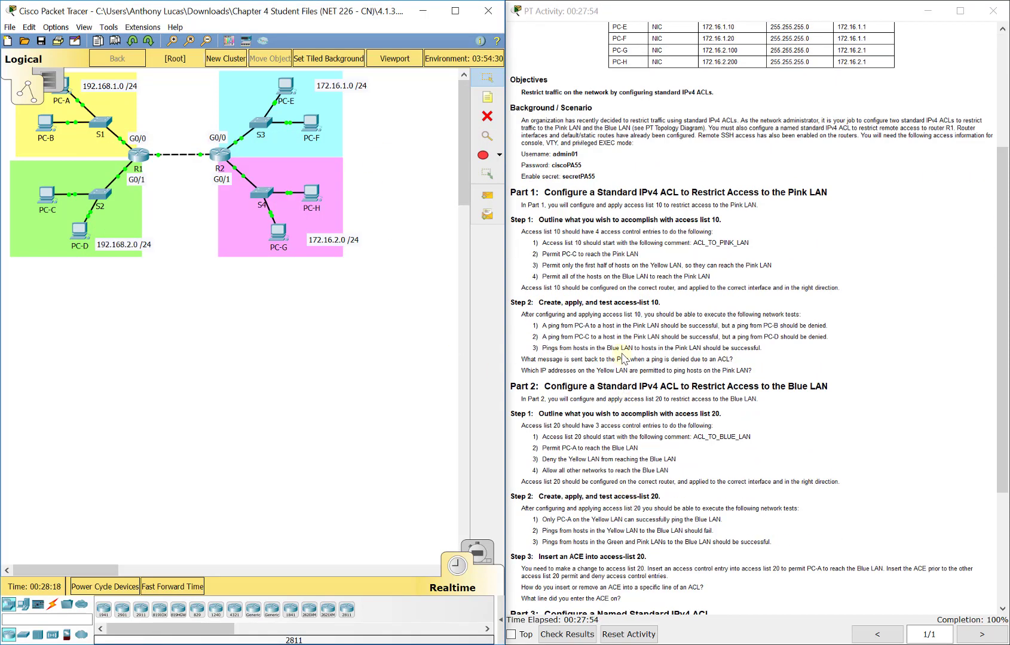